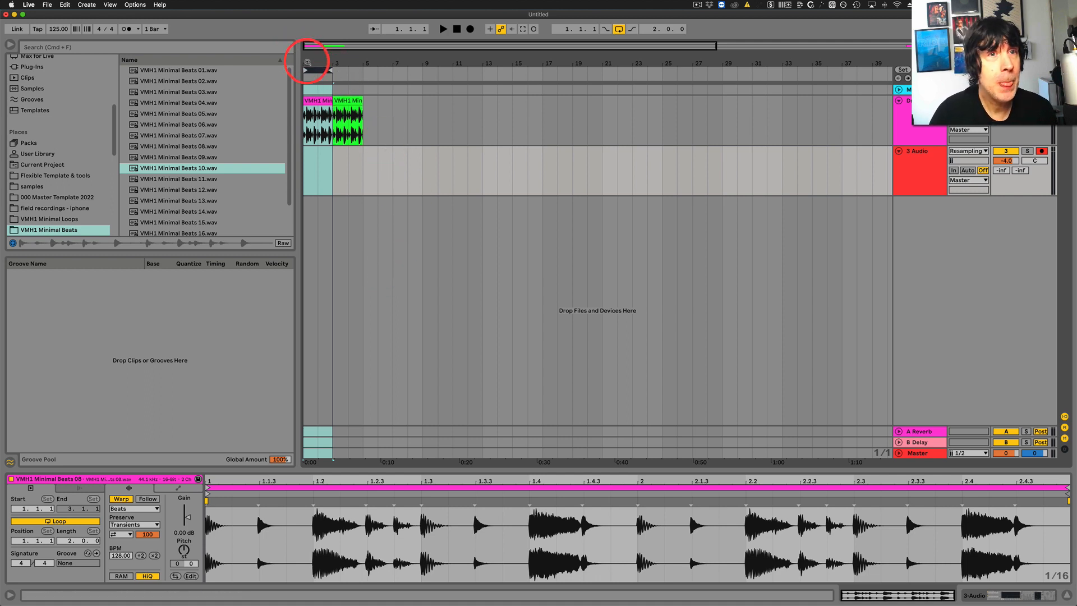
Select the first VMH1 Minimal Beats 08 clip at bar 1 and audition it.
drag(307, 59, 313, 63)
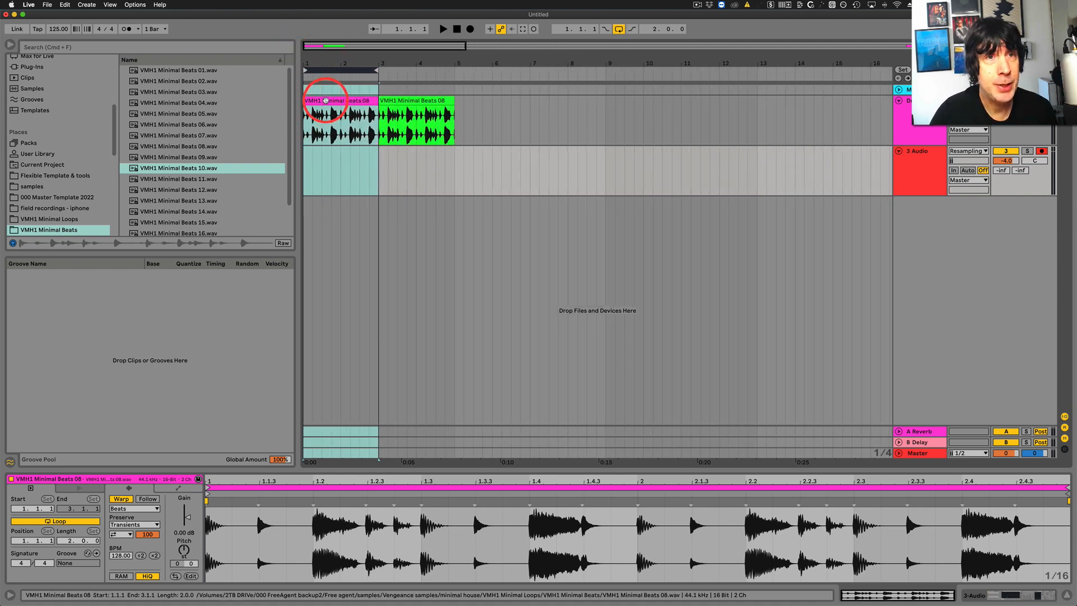
click(327, 101)
click(442, 29)
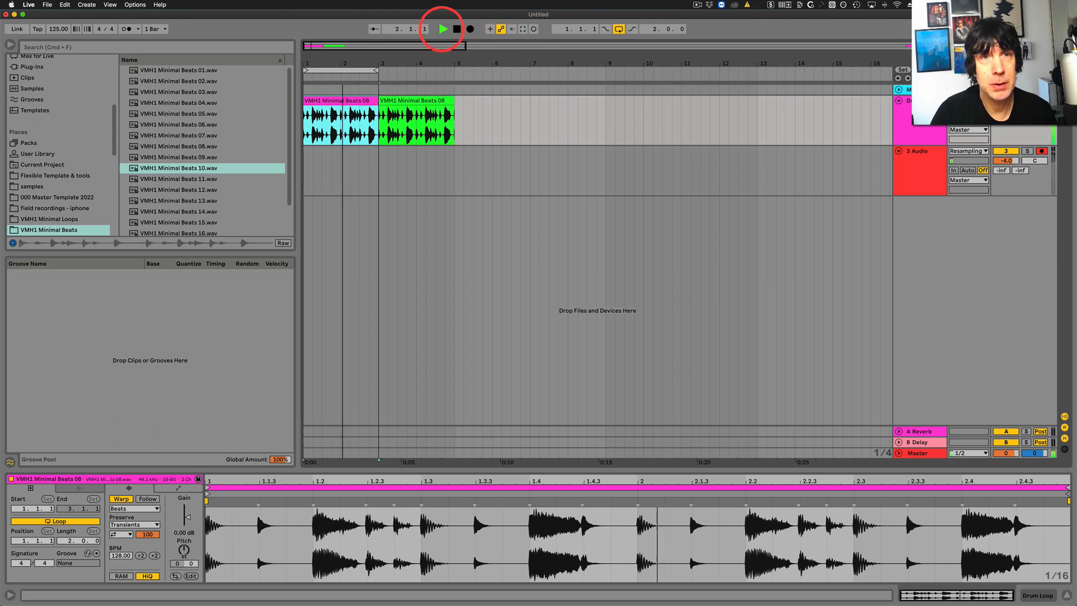
key(space)
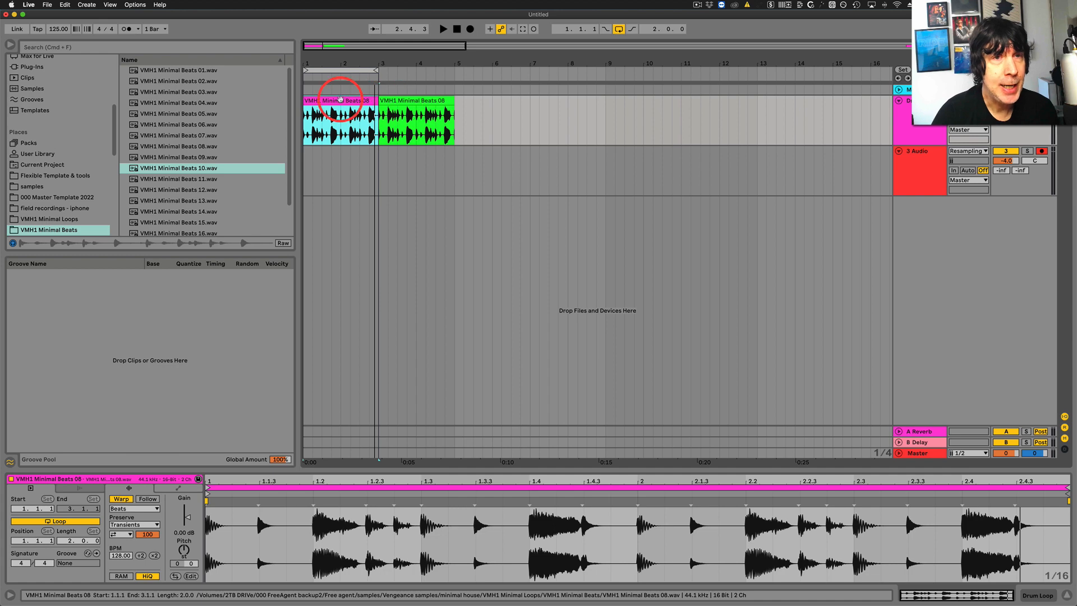
Move the green clip to bar 5 and duplicate the pink clip into the gap at bar 3.
drag(404, 103, 485, 108)
click(341, 99)
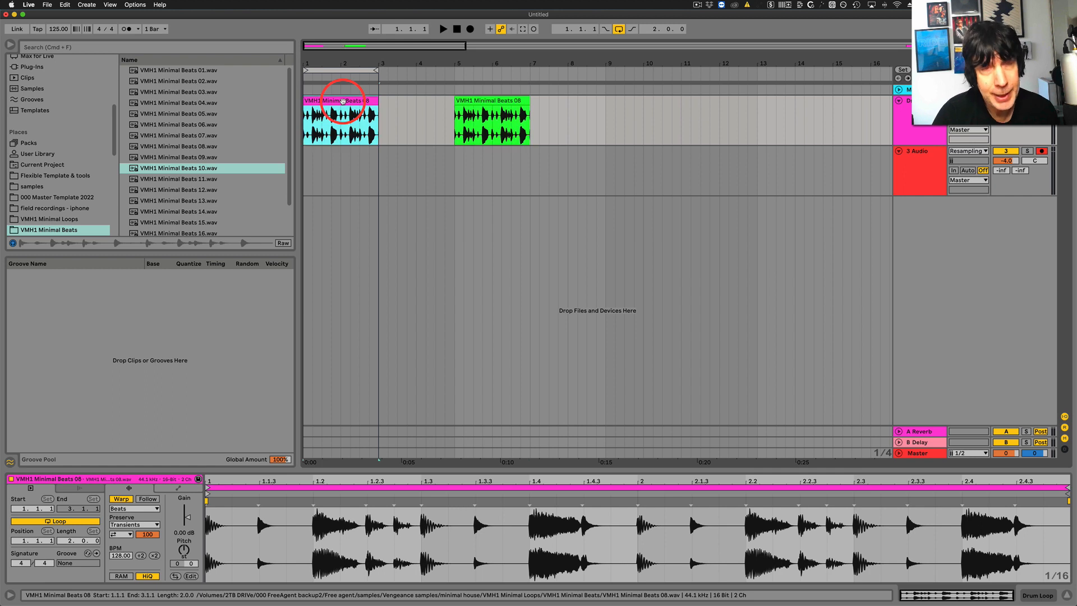
key(super+d)
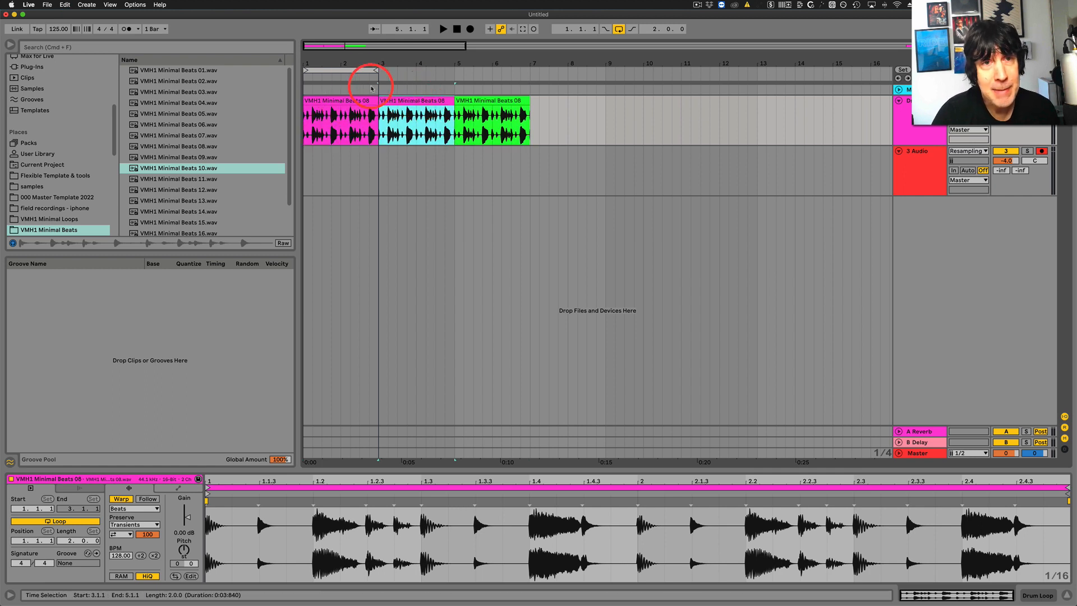
Loop bars 3 to 5 around the duplicated pink clip and display its Sample Offset clip envelope.
drag(336, 70, 424, 74)
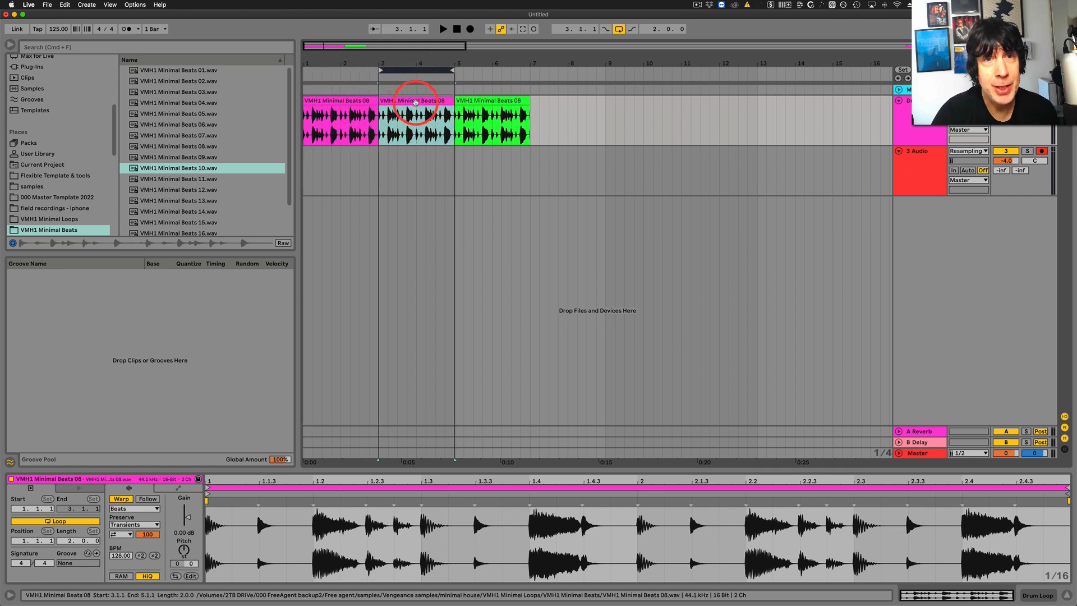
click(418, 101)
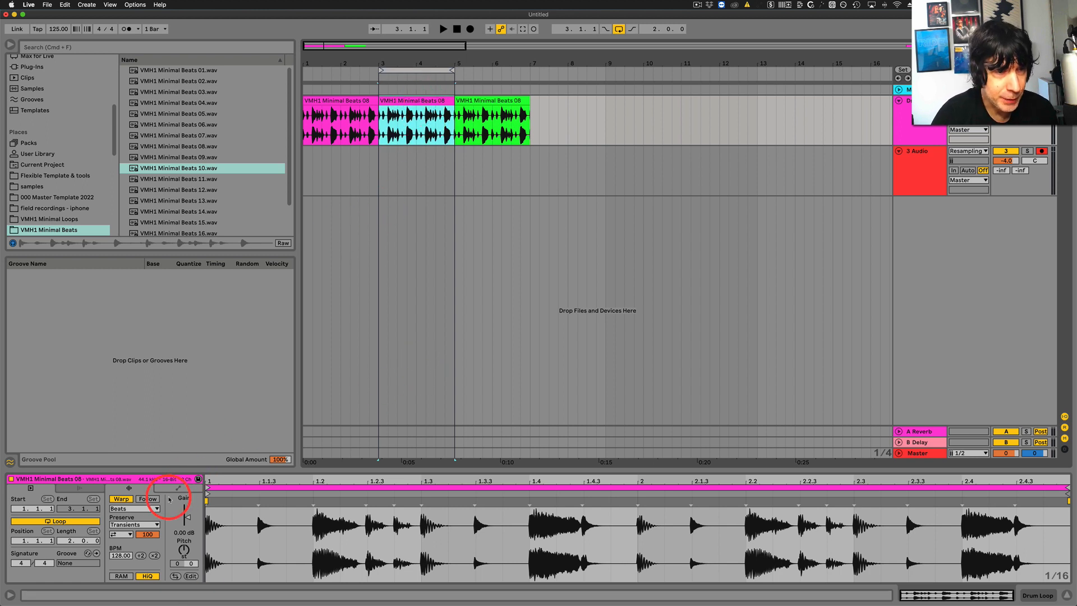
click(179, 488)
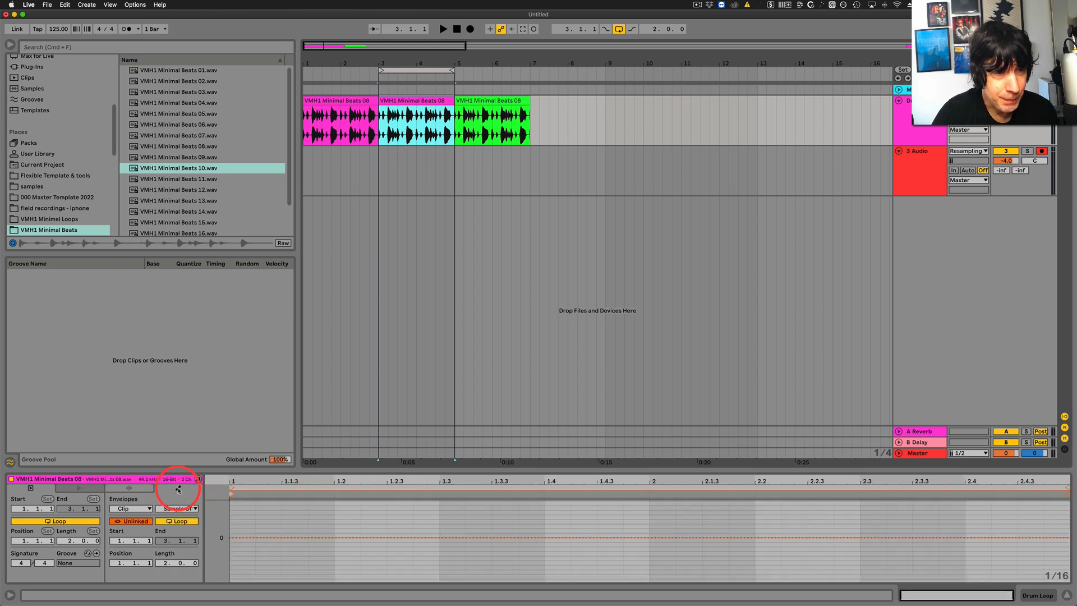
click(133, 508)
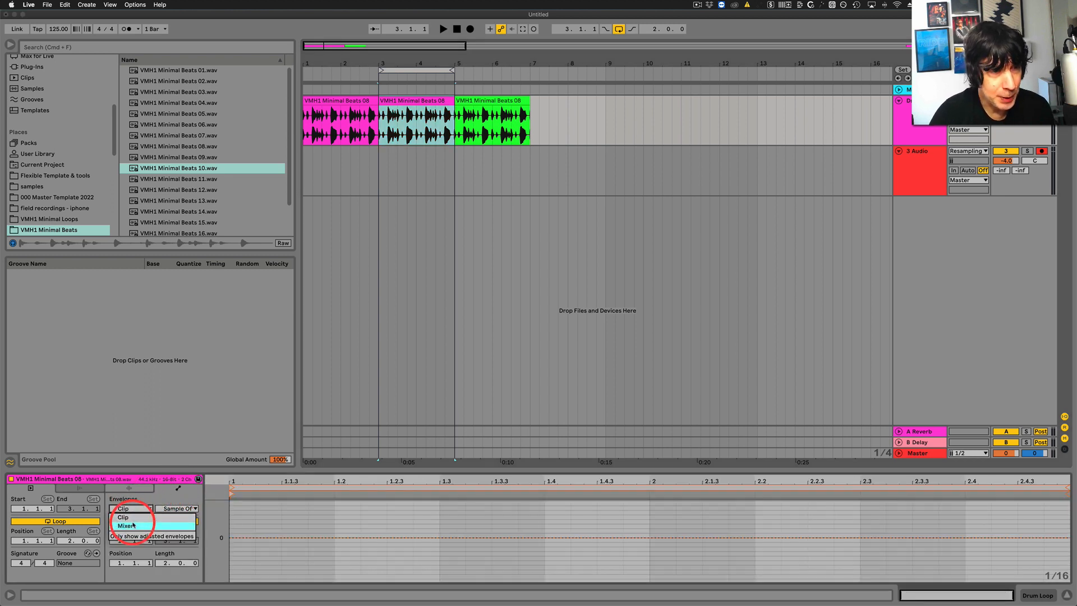
click(140, 518)
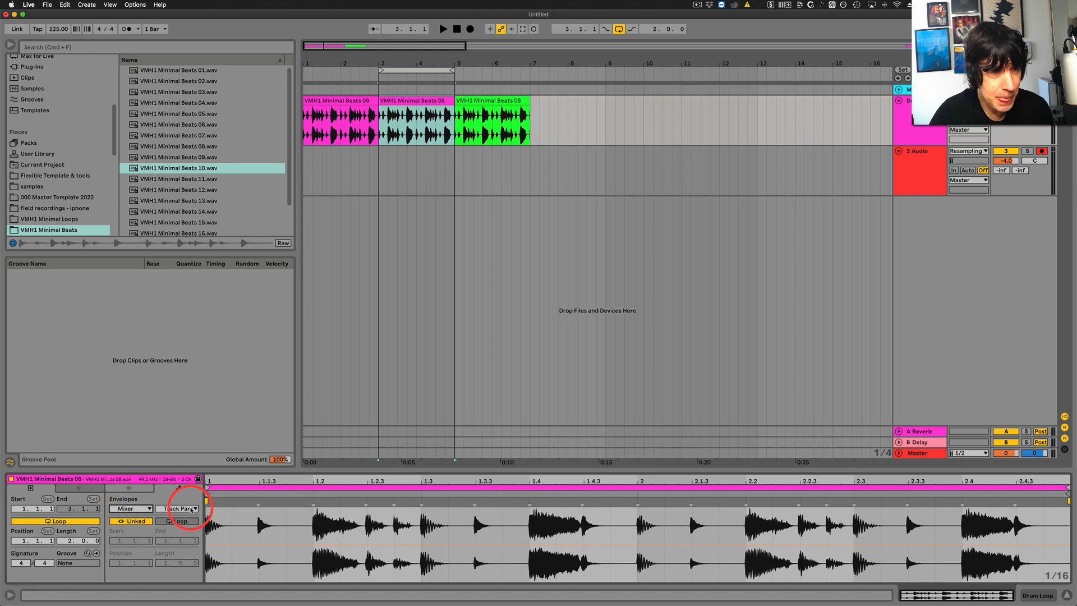
click(136, 508)
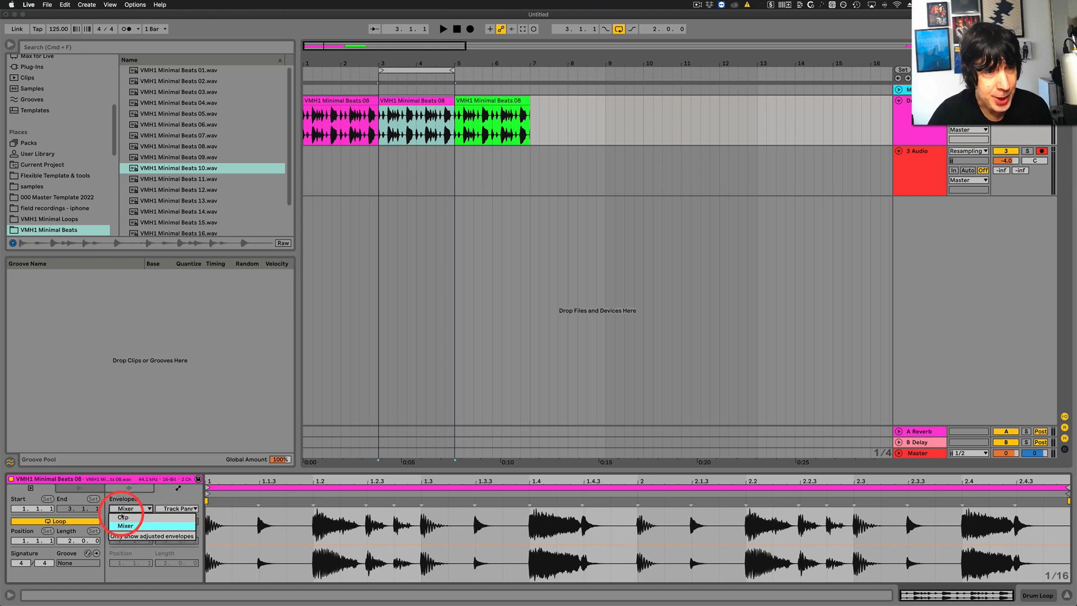
click(118, 515)
click(172, 508)
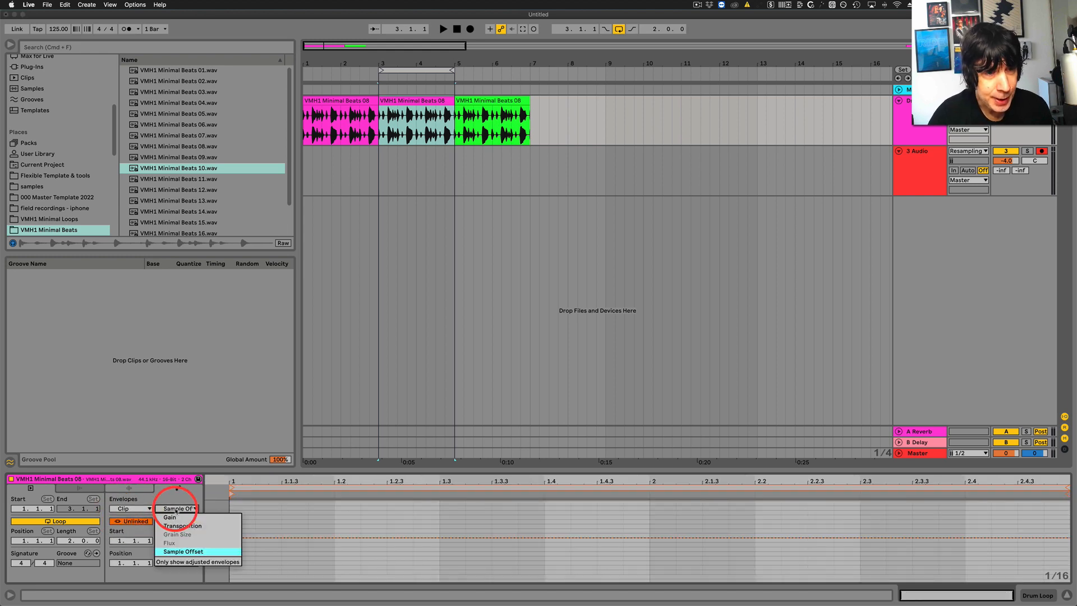
click(180, 552)
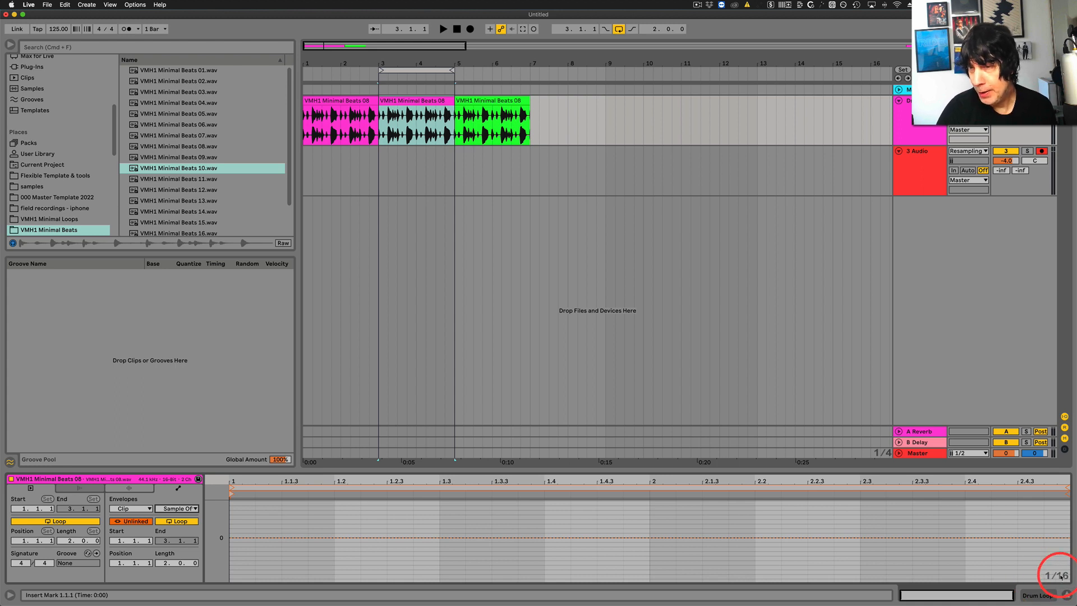
Set the envelope editor's fixed grid to 1/8 and turn on Draw Mode.
right_click(1060, 576)
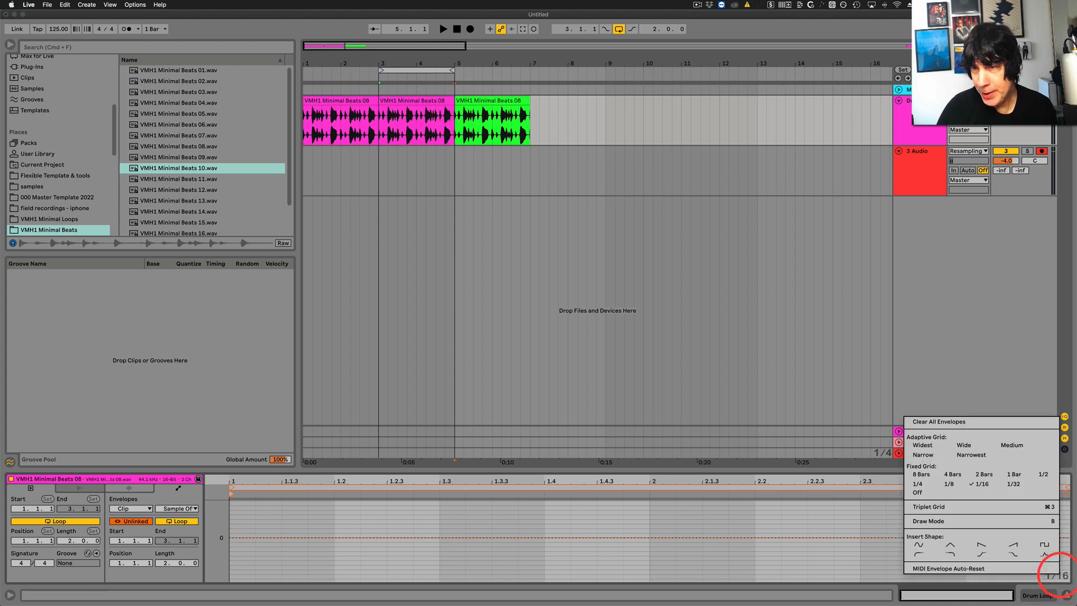
click(949, 483)
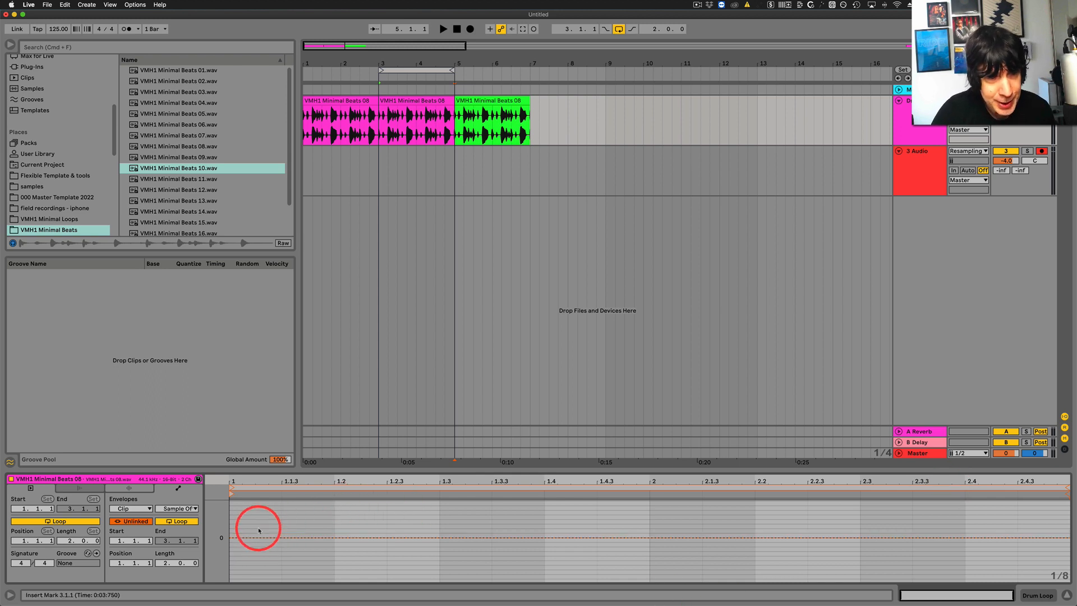
key(b)
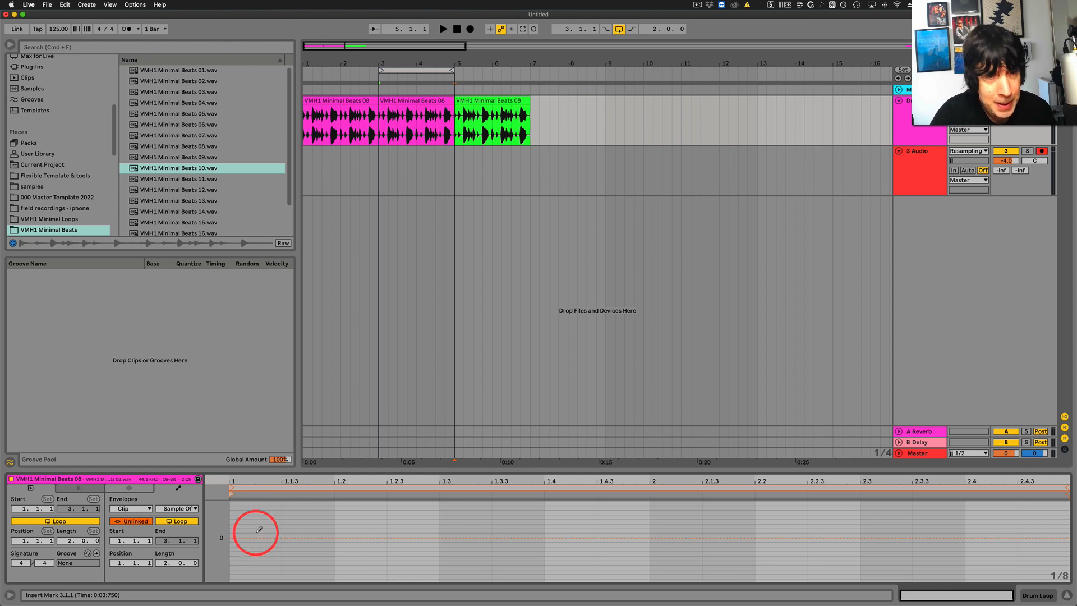
Try a sample offset of +2 16ths on the first and second eighth notes of bar 1, auditioning the loop.
click(260, 529)
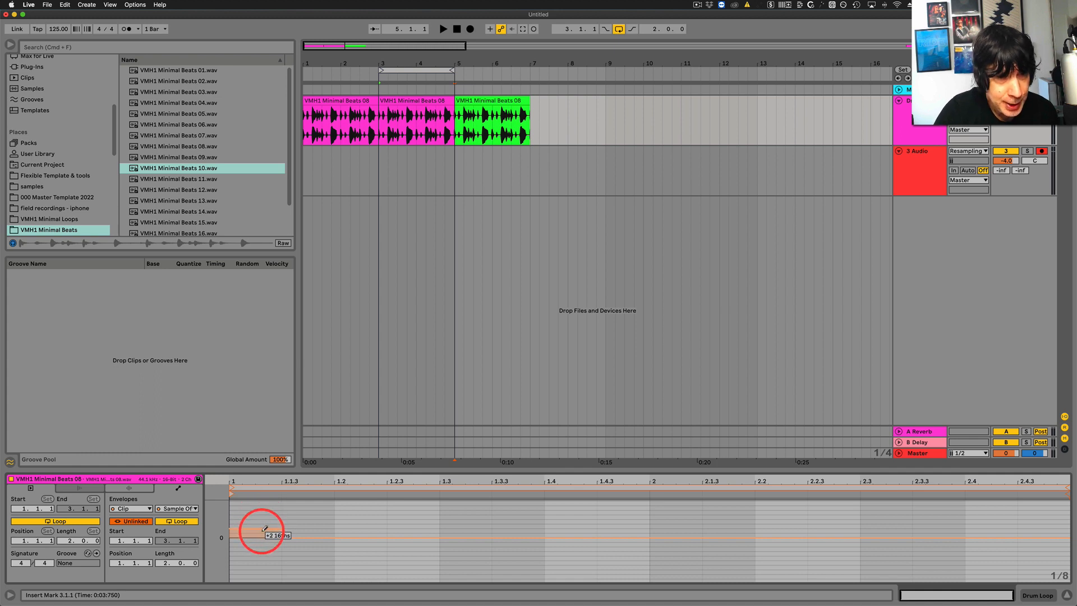
drag(262, 534, 261, 536)
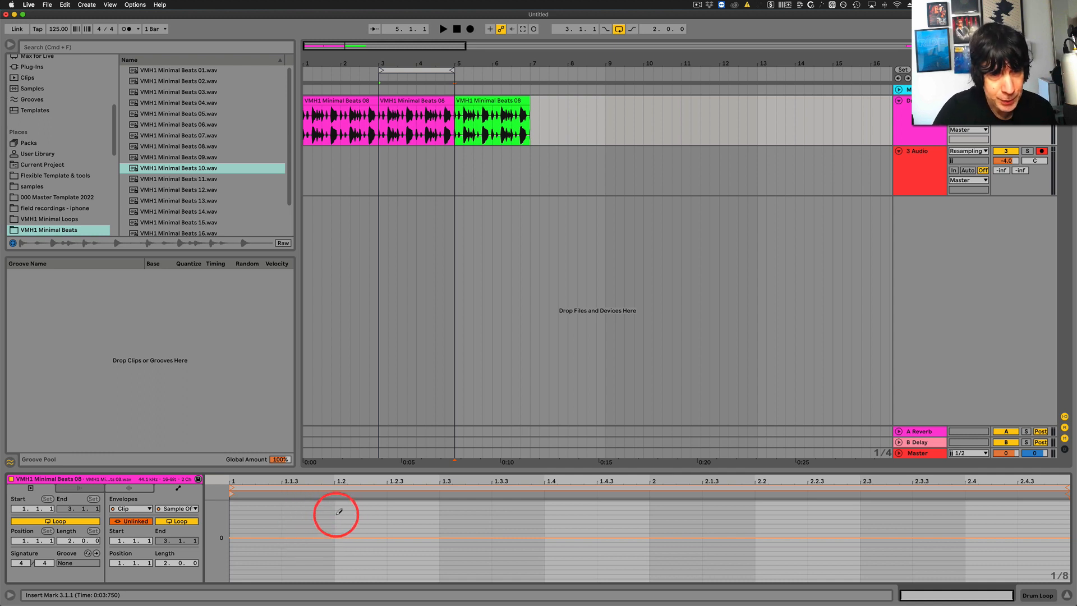
key(space)
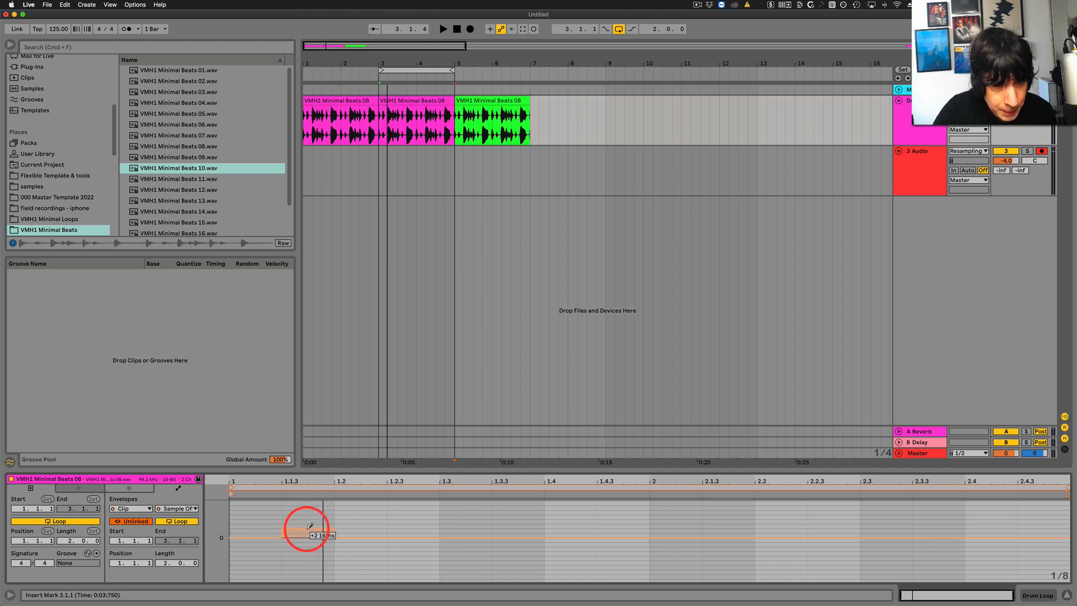
key(space)
key(space)
key(space)
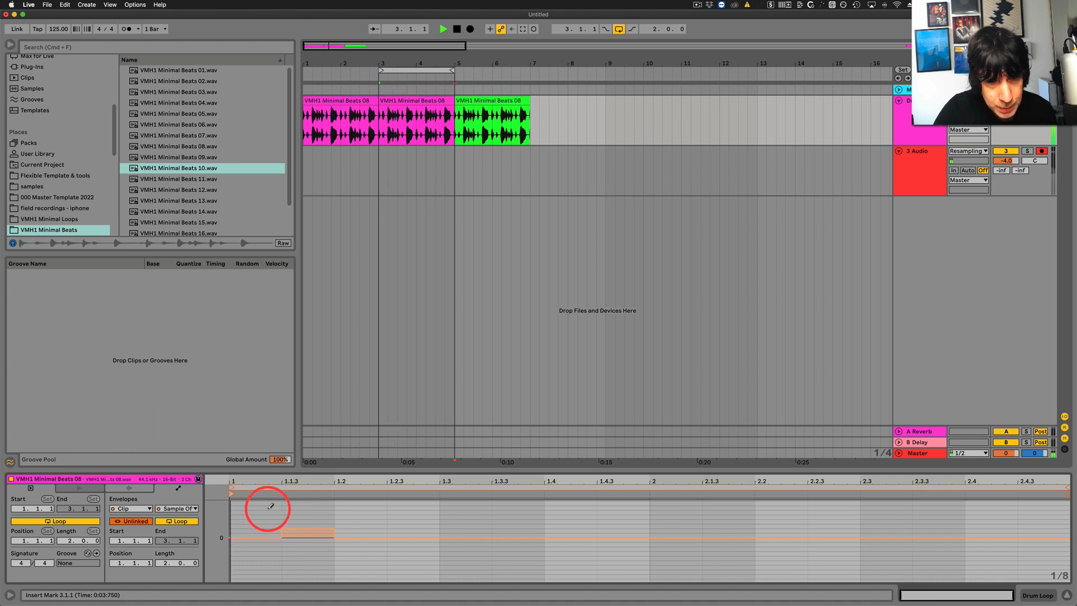
key(space)
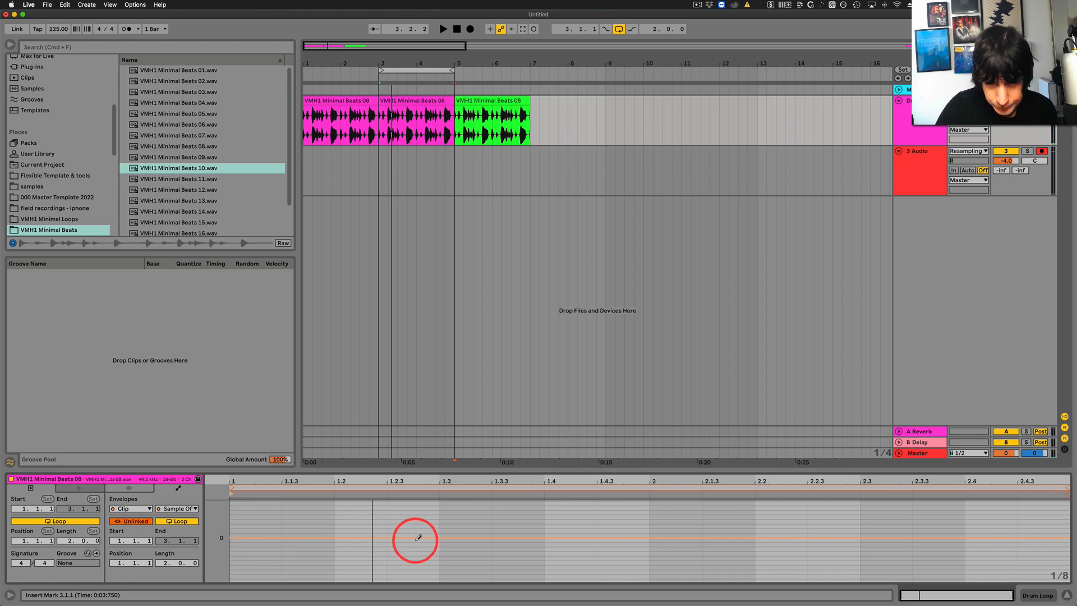
Draw a negative sample offset on the eighth note at 1.2.3, deepening it beyond -2 16ths, and audition the loop.
drag(419, 537, 418, 545)
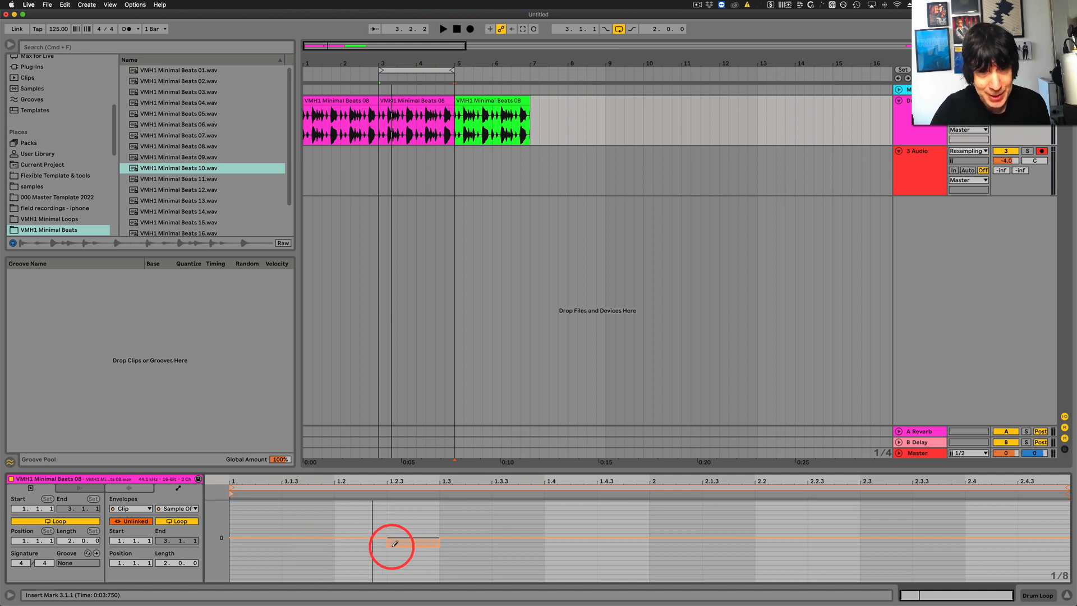
key(space)
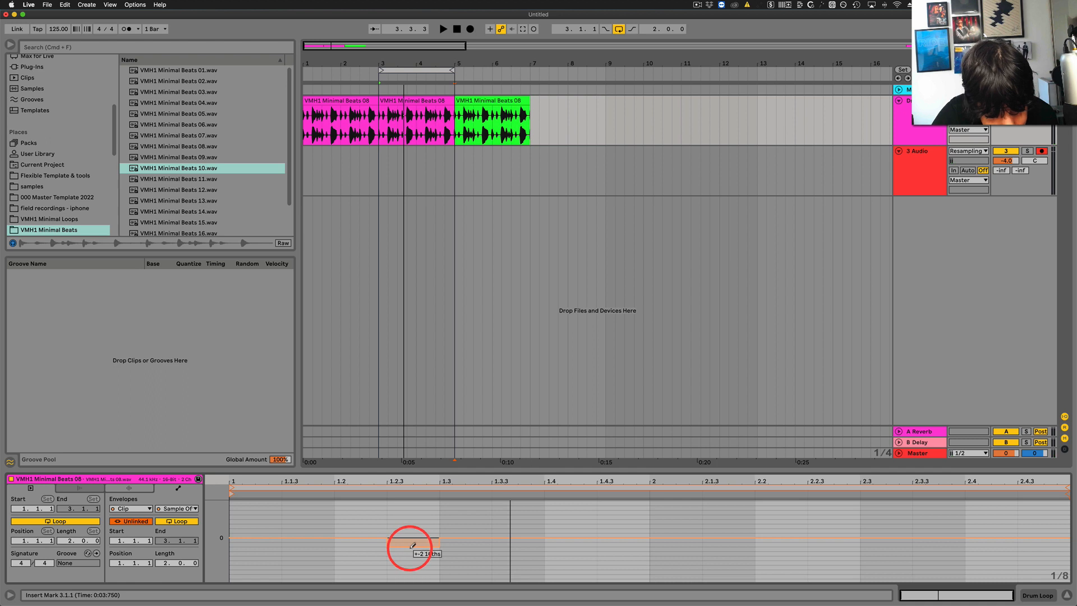
key(space)
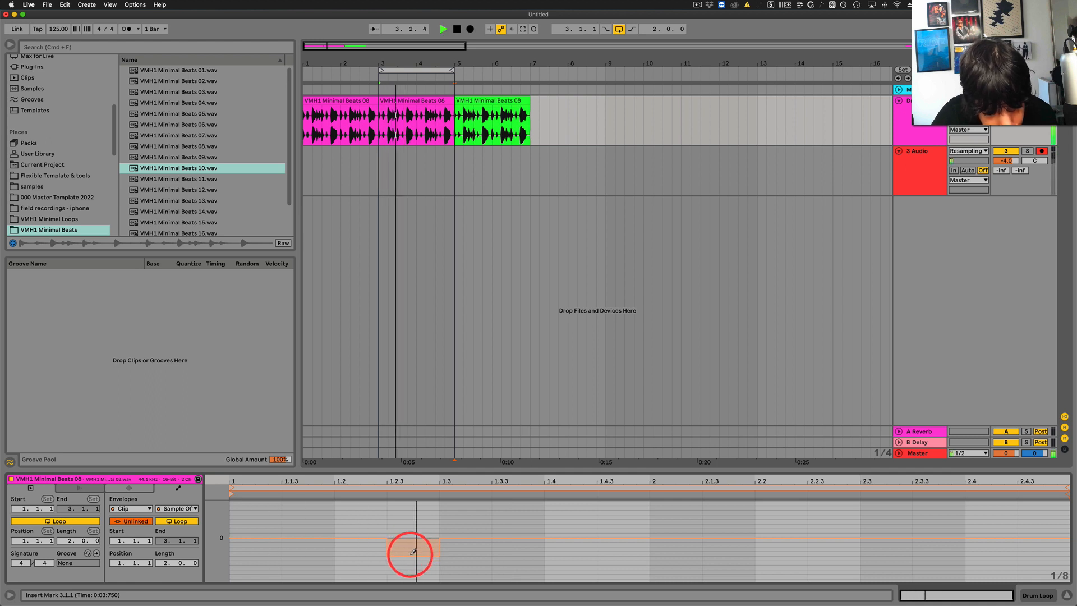
key(space)
Draw a deeper negative sample offset on the eighth note at 1.3 and audition the loop.
key(space)
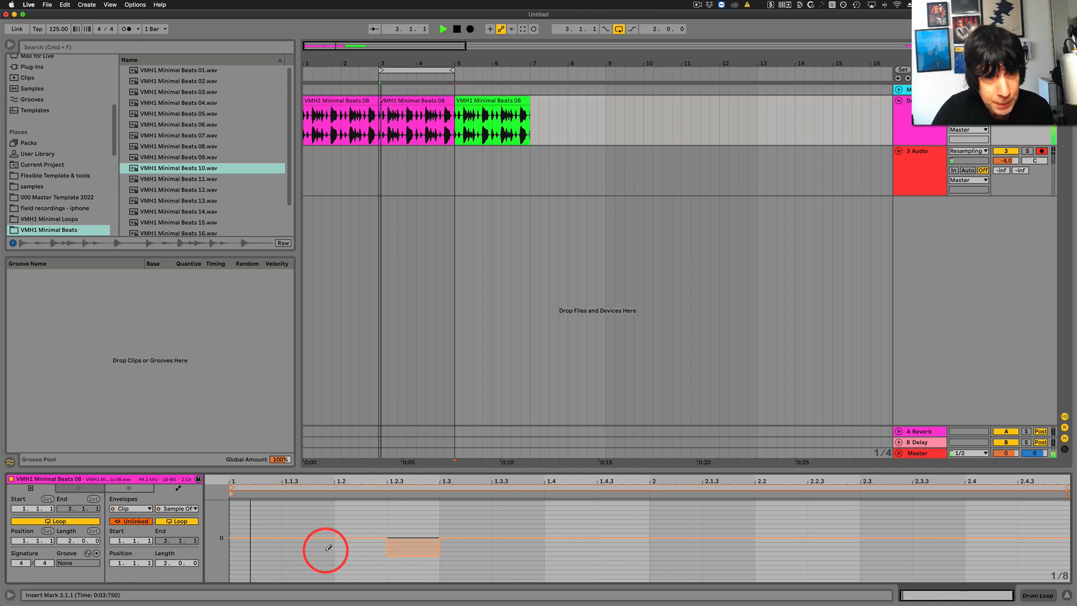
key(space)
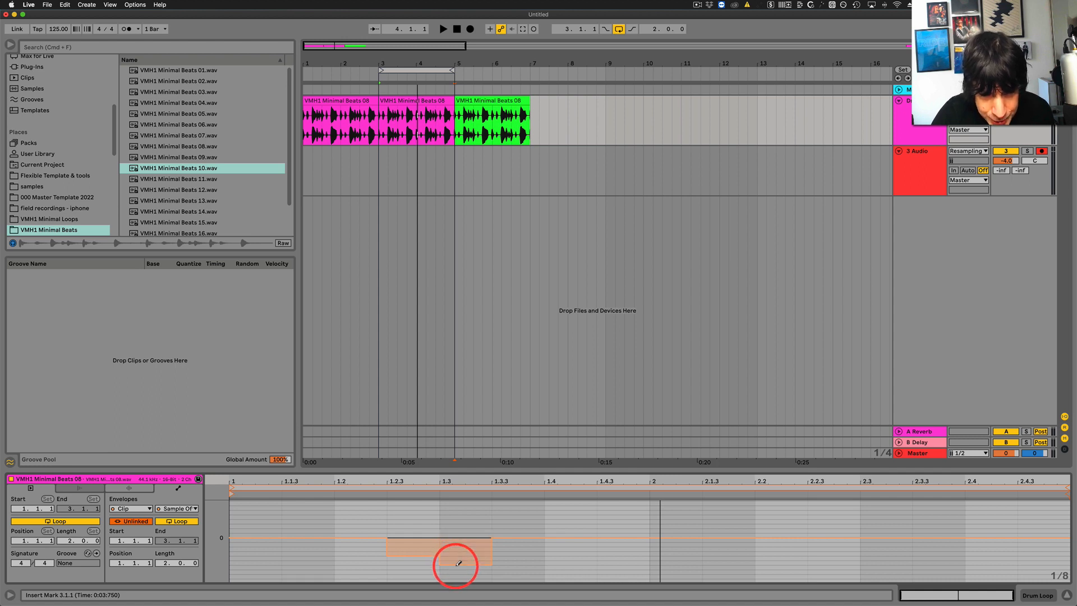
key(space)
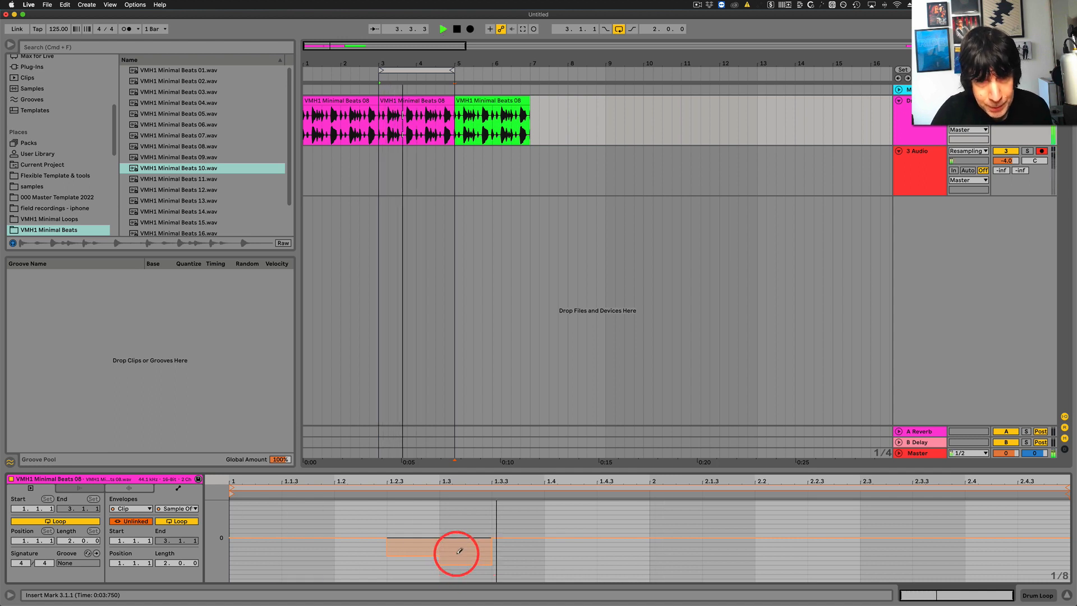
key(space)
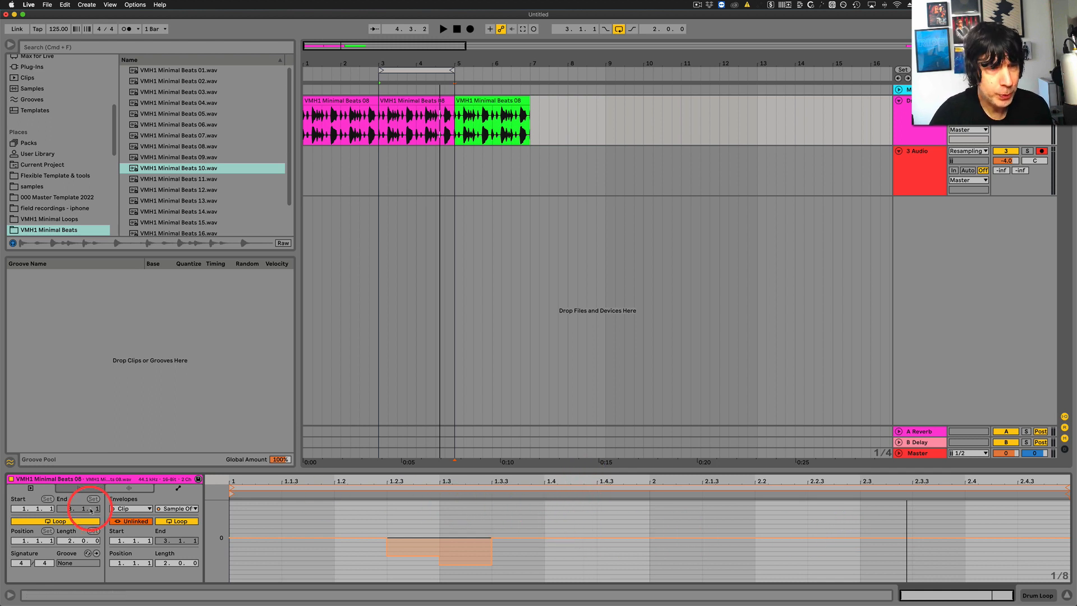
Compare the envelope's linked and unlinked views, leave it unlinked and set its loop length to 8 bars.
click(137, 521)
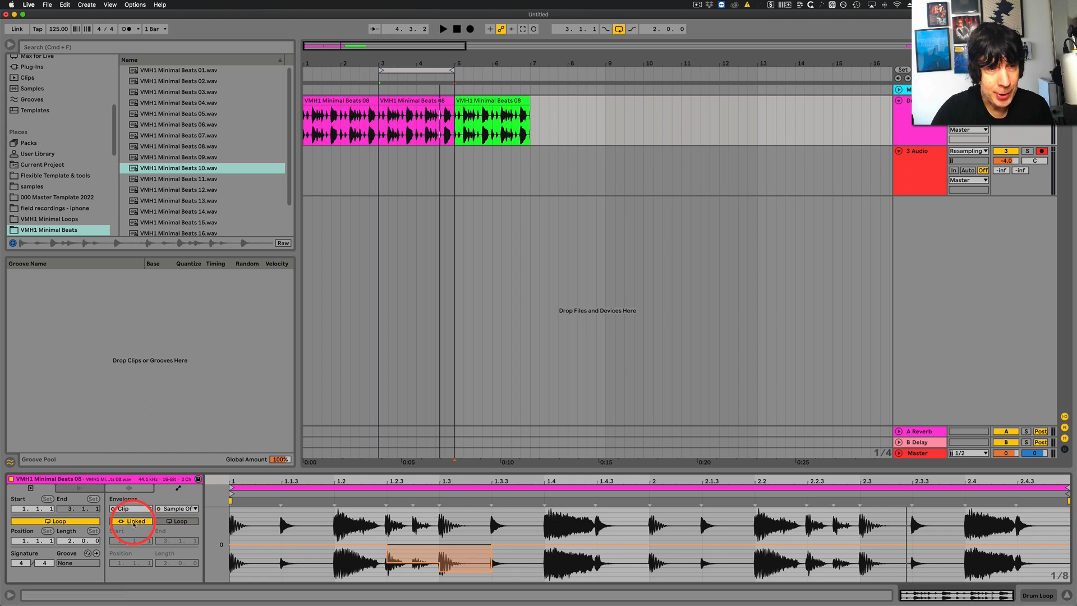
click(134, 522)
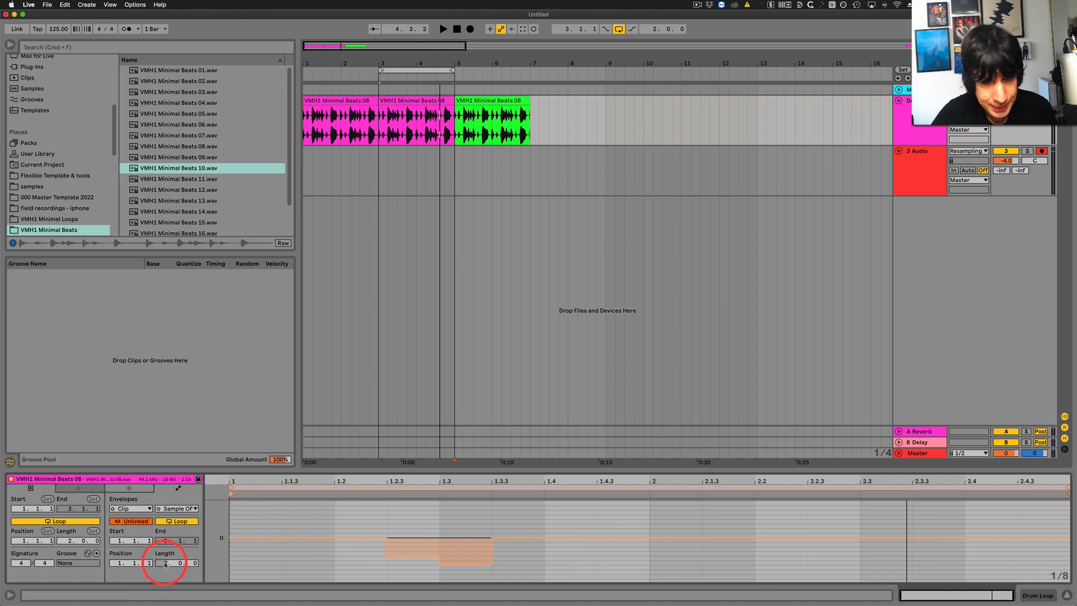
text(8)
key(Return)
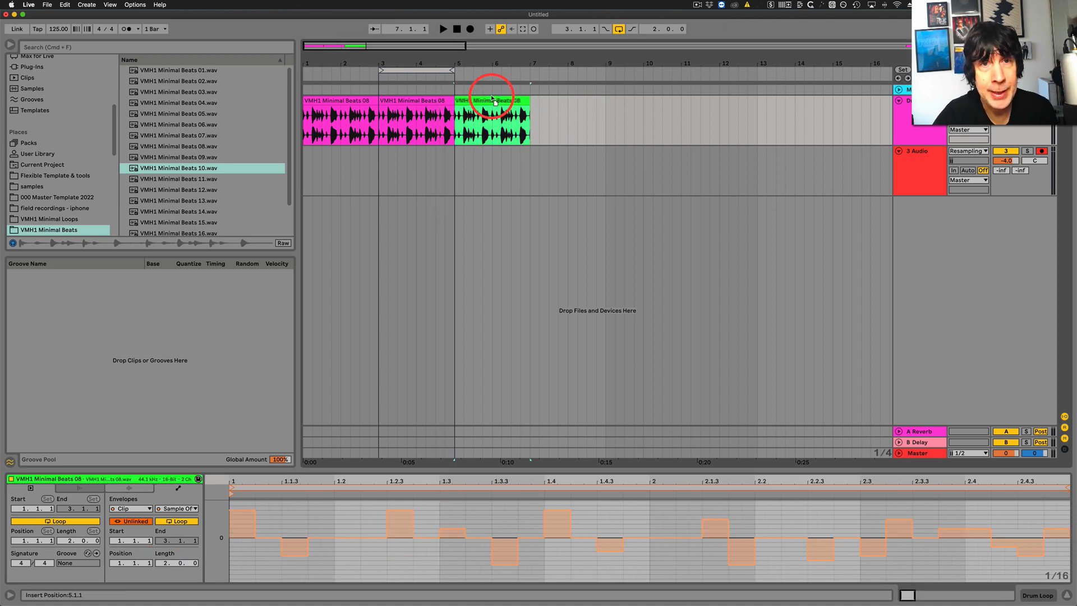
Move the green clip to bar 15 and extend the duplicated pink clip and the arrangement loop to bar 11.
drag(494, 101, 909, 115)
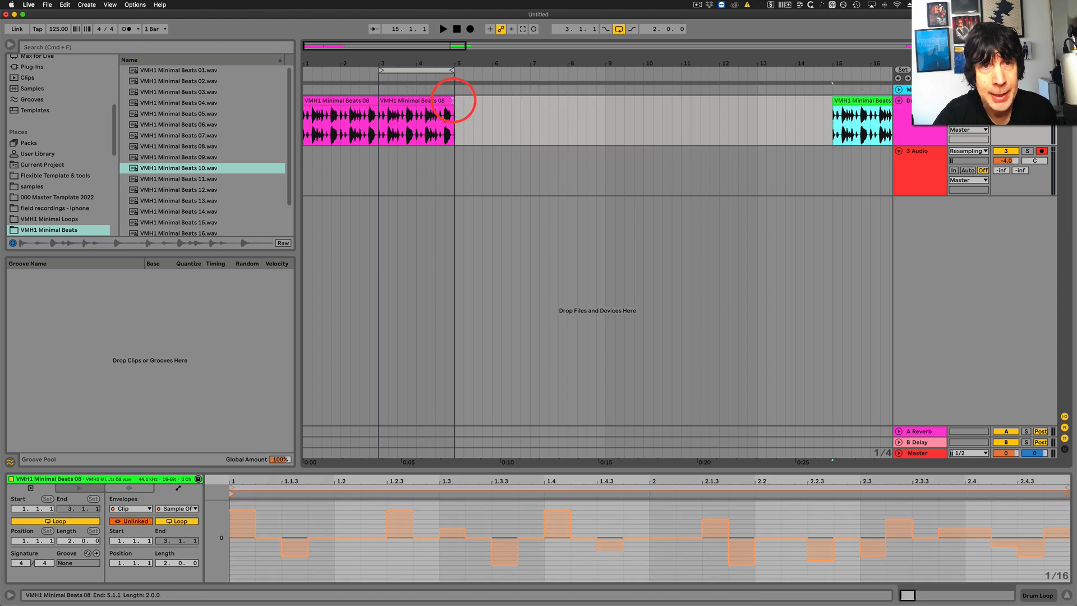
drag(452, 100, 682, 103)
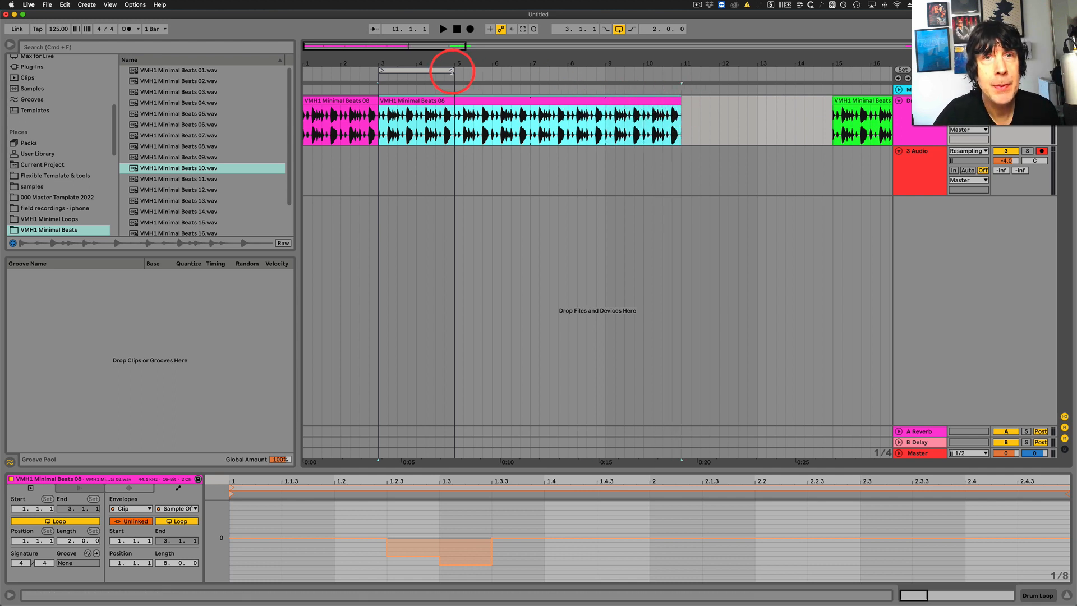
drag(452, 71, 679, 71)
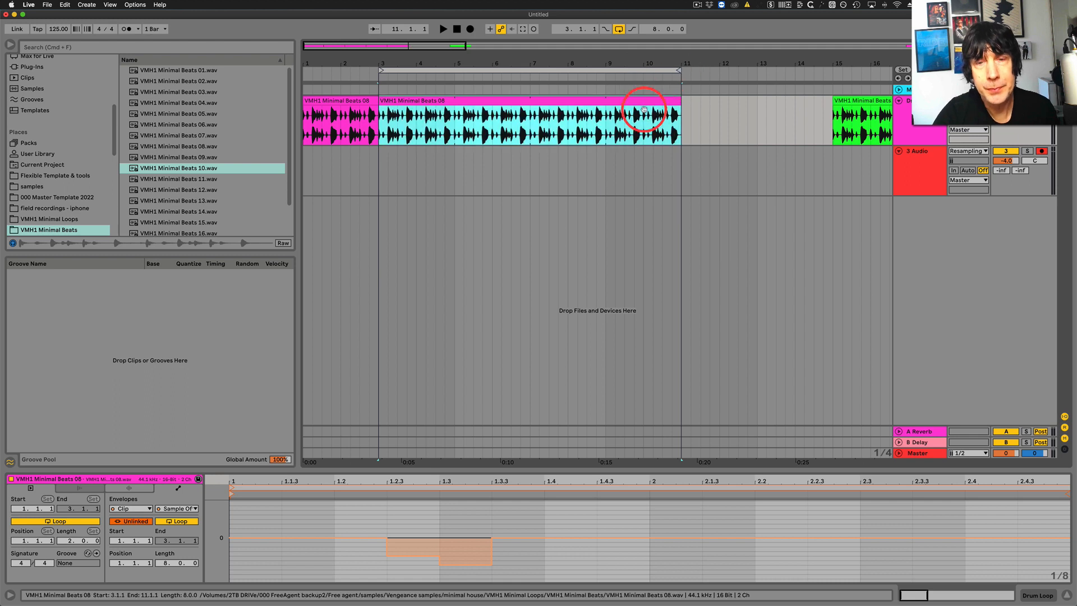
Draw alternating positive and negative sample offsets on eighth notes across bars 2 and 3, the deepest at 3.2.
drag(447, 481, 443, 455)
click(346, 529)
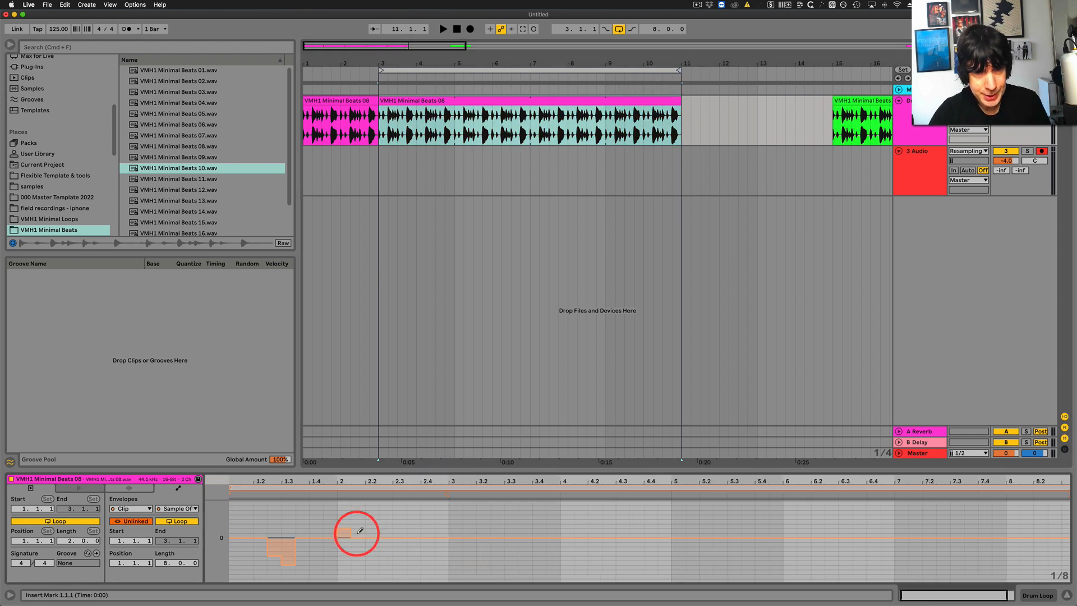
click(371, 554)
click(482, 571)
click(452, 547)
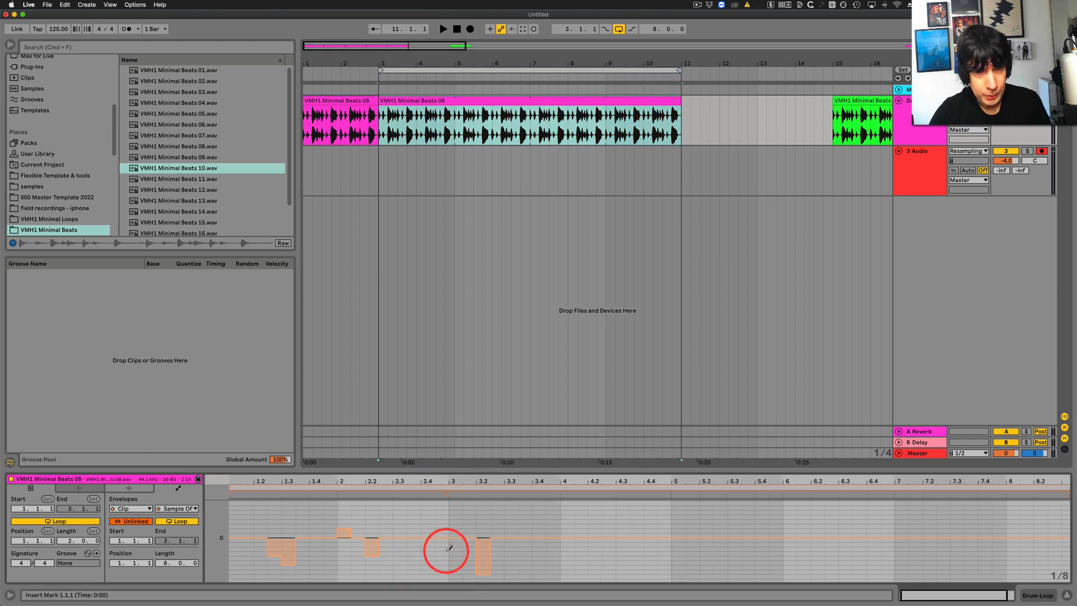
click(427, 528)
click(399, 543)
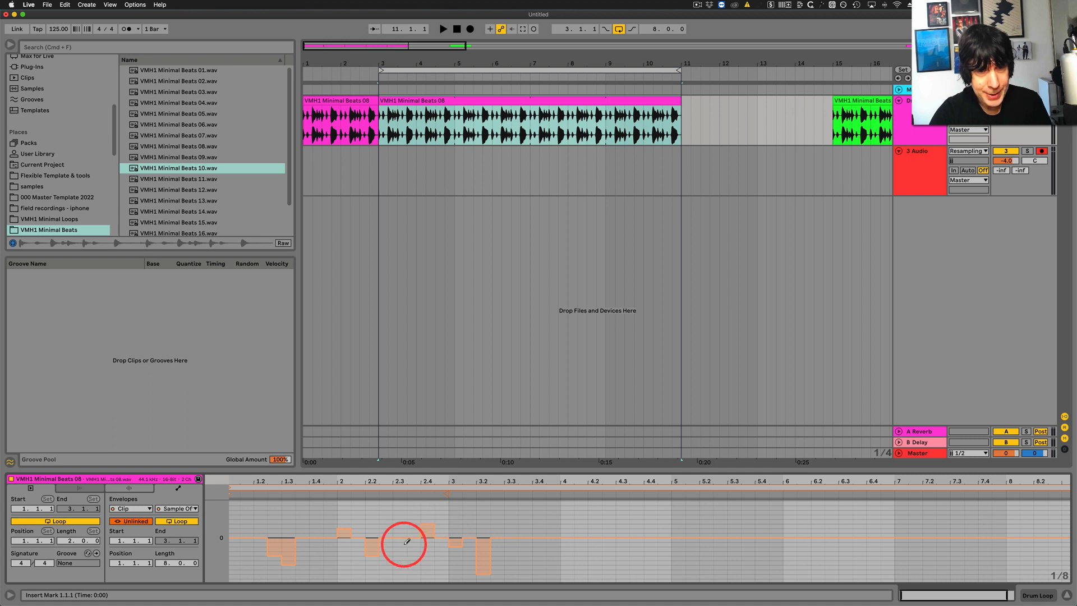
Draw positive and negative sample offsets on eighth notes across bars 4 and 5, including a descending negative run from 4.4.3 into bar 5.
click(594, 554)
click(581, 530)
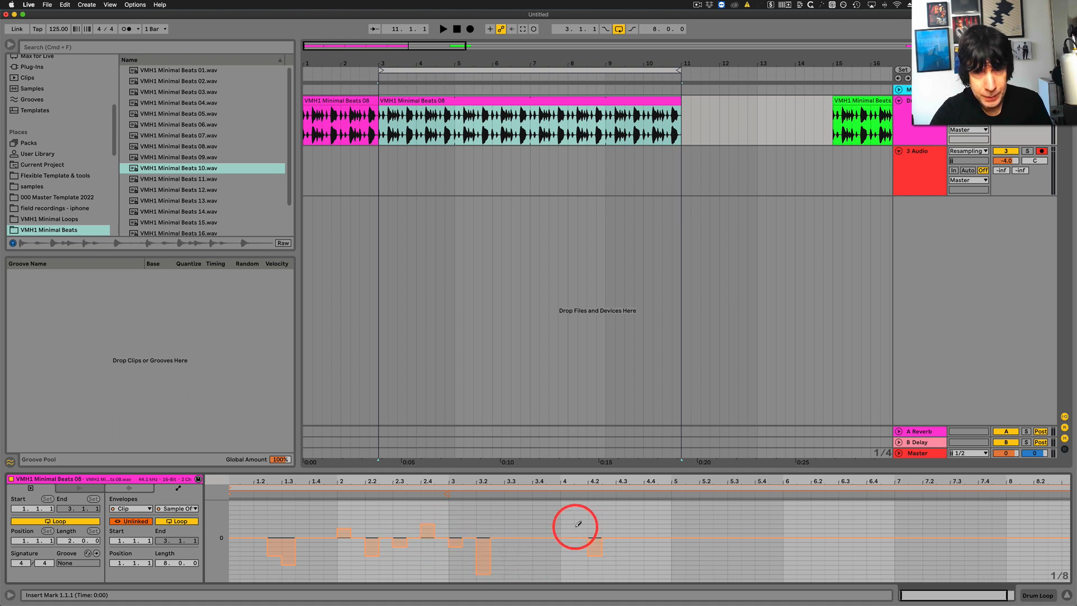
click(622, 520)
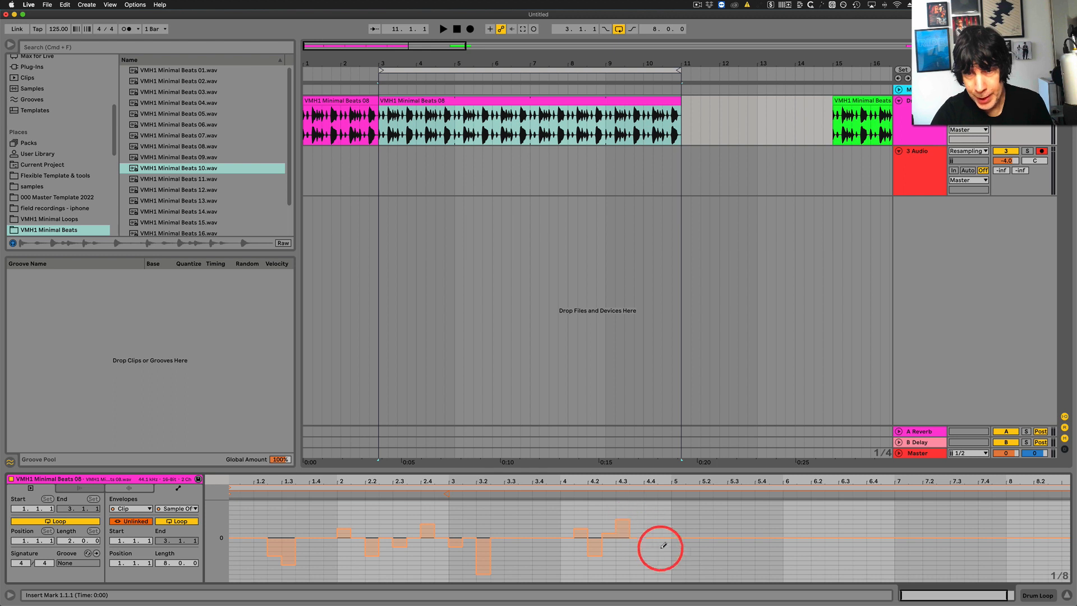
click(665, 542)
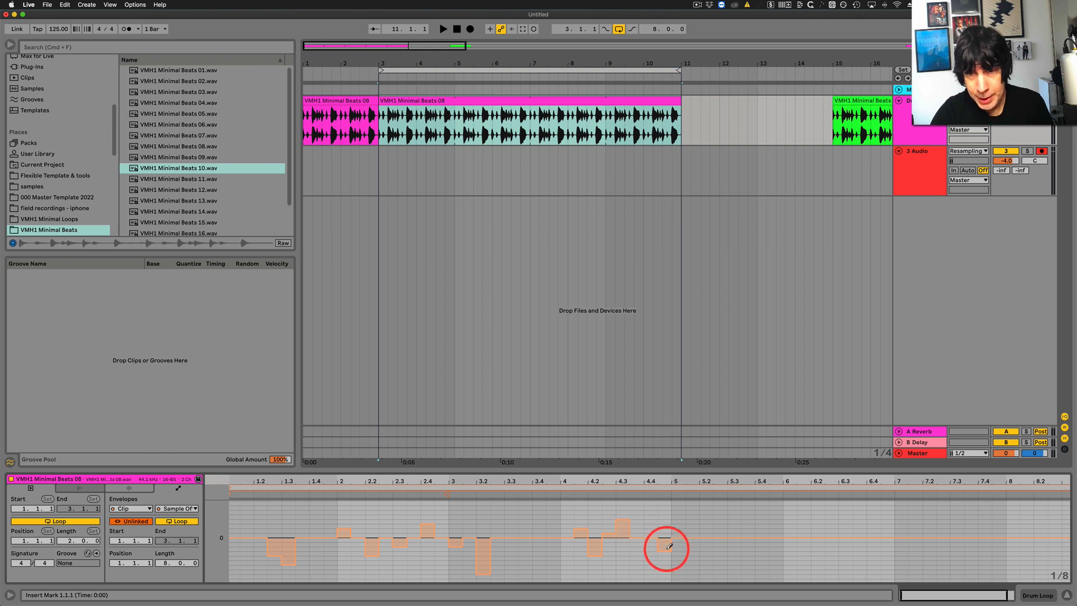
click(679, 557)
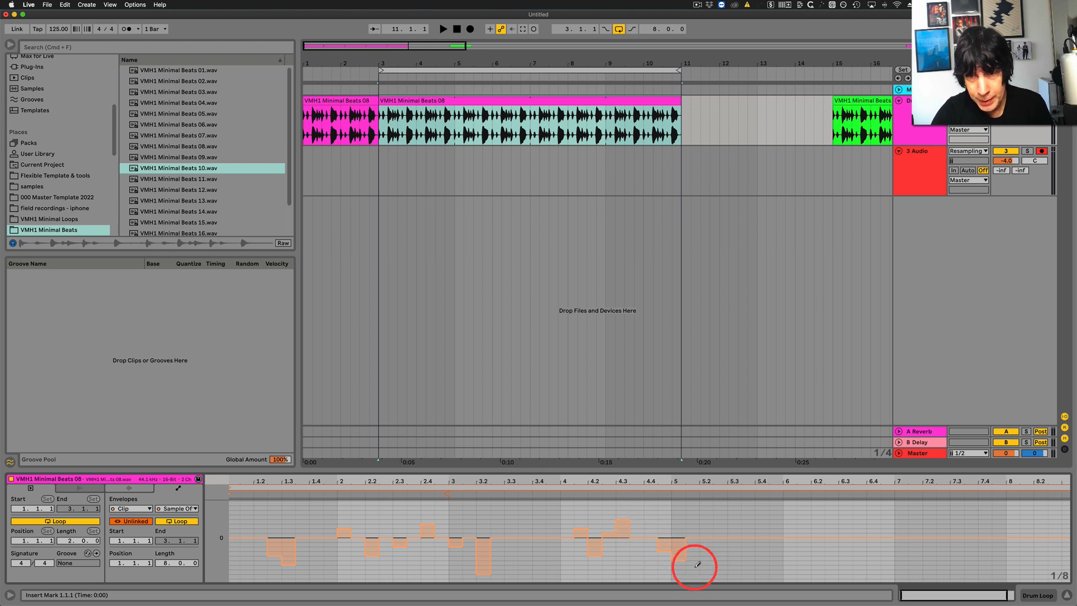
click(696, 568)
click(711, 528)
click(725, 551)
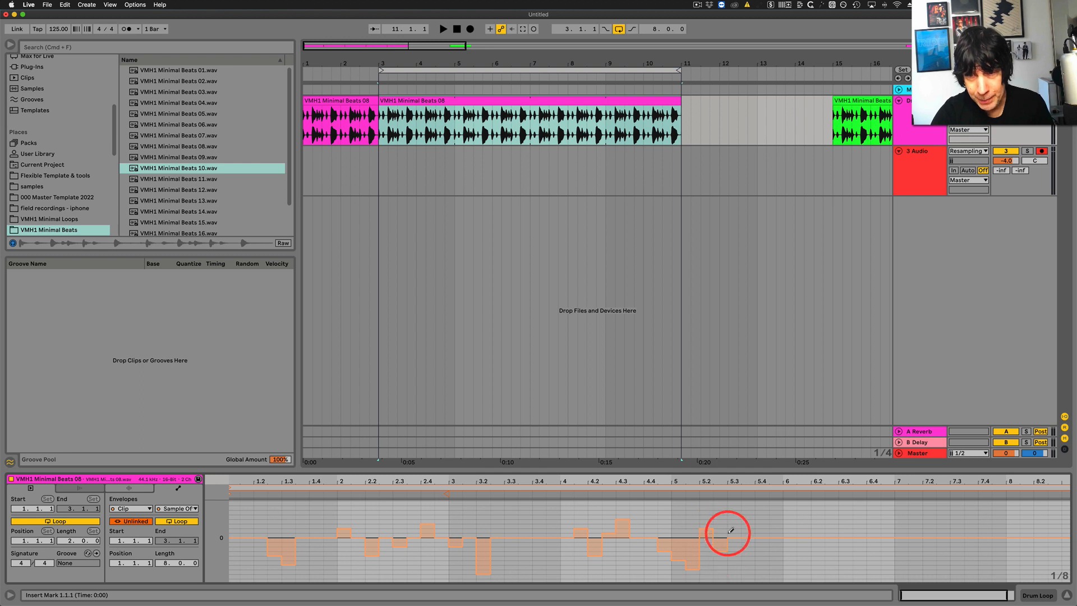
click(734, 532)
click(775, 528)
Draw positive and negative sample offsets on eighth notes from 6.2 through bar 8 of the envelope.
click(818, 520)
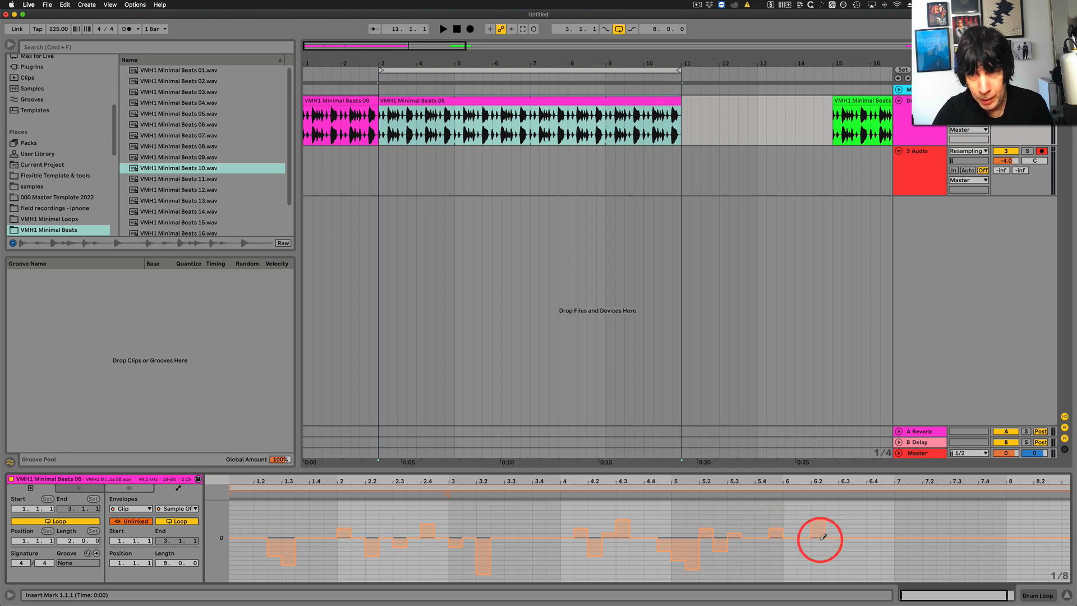
click(831, 555)
click(887, 555)
click(928, 524)
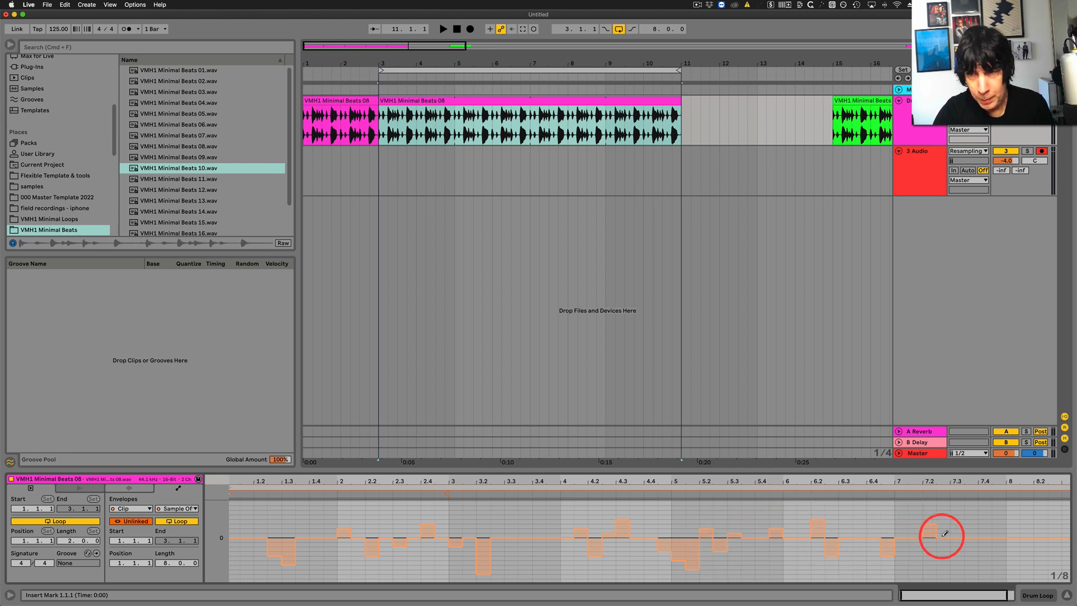
click(957, 549)
click(985, 524)
click(1013, 520)
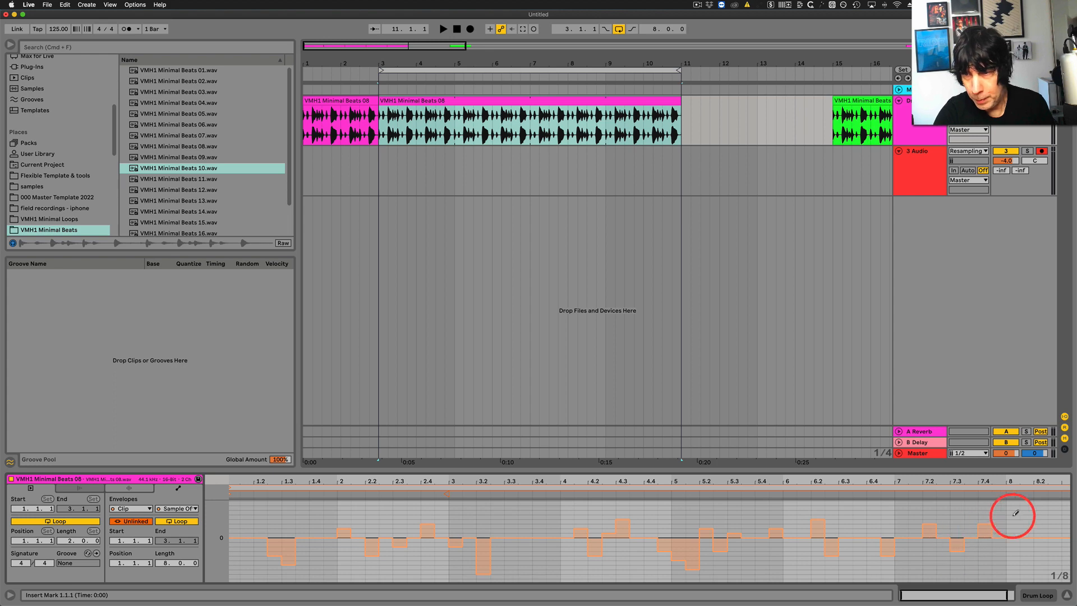
click(1039, 547)
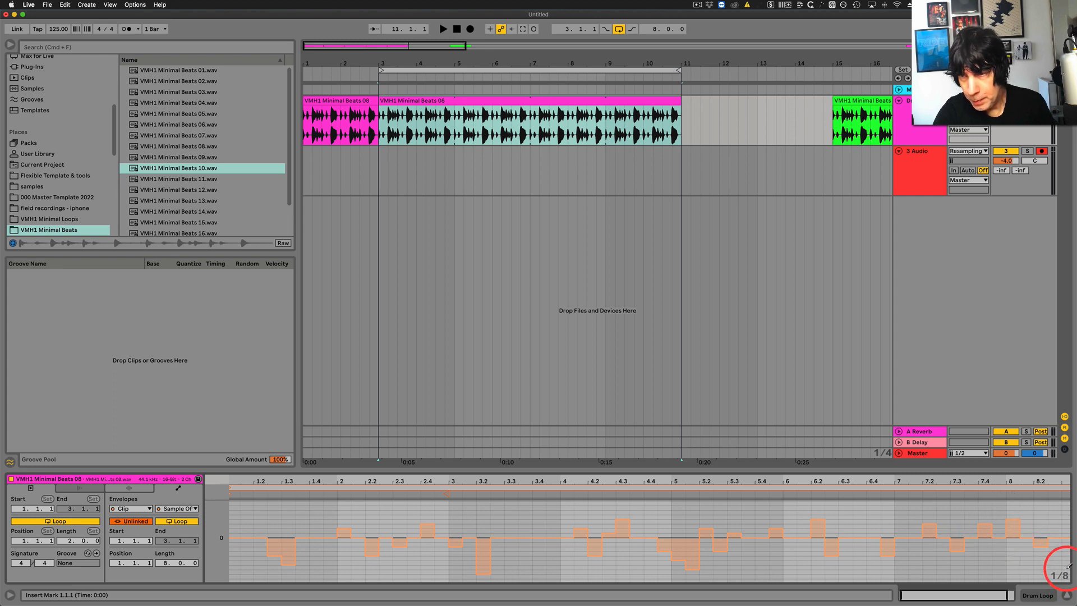
Audition the 8-bar variation while viewing its complete Sample Offset envelope, and stop playback.
click(456, 98)
key(space)
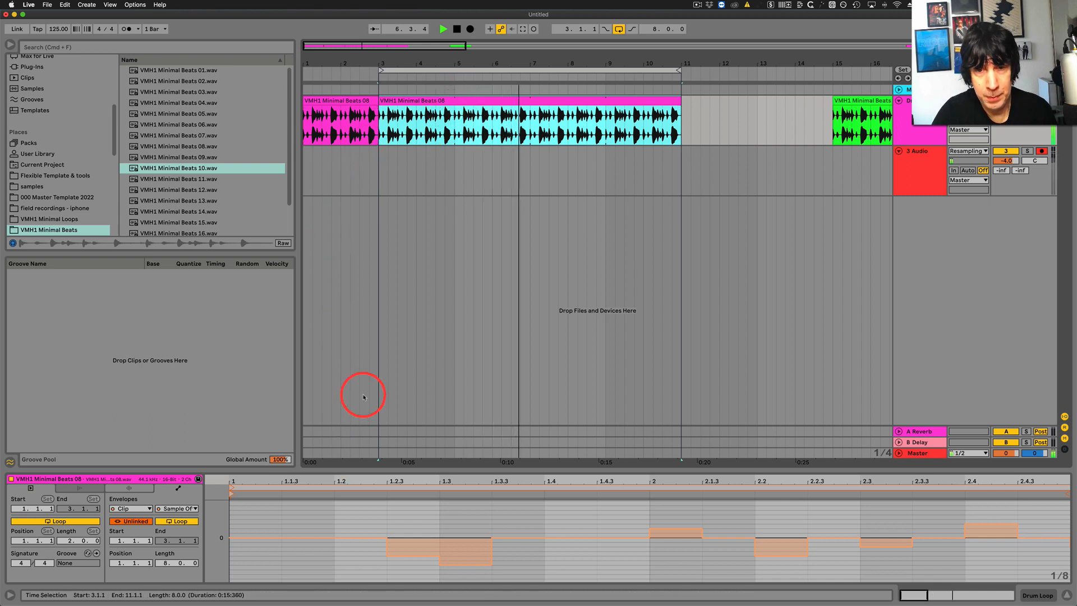
click(582, 478)
drag(582, 478, 582, 467)
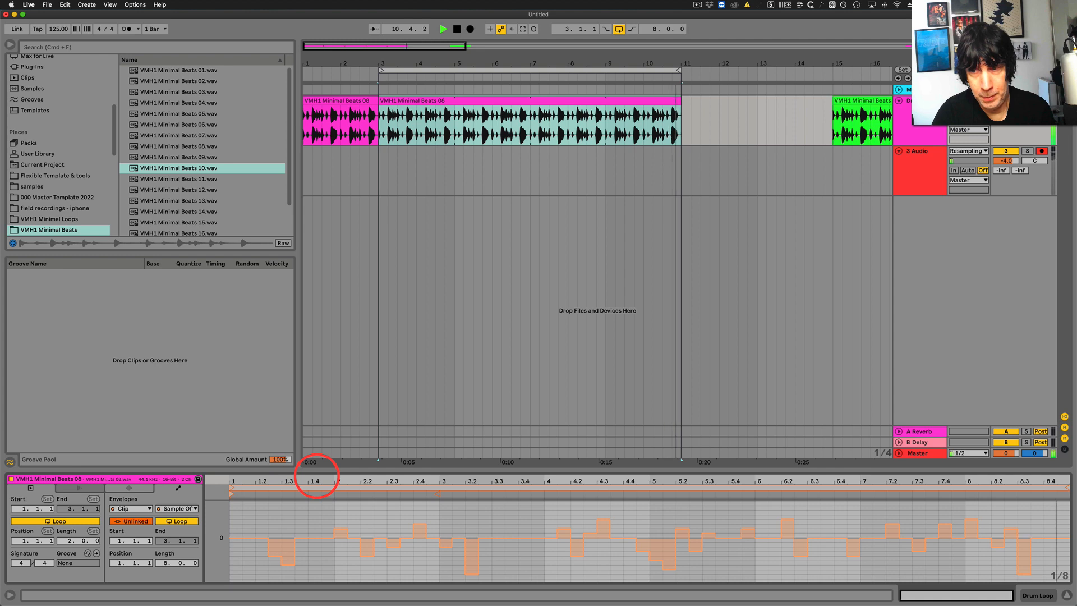
key(space)
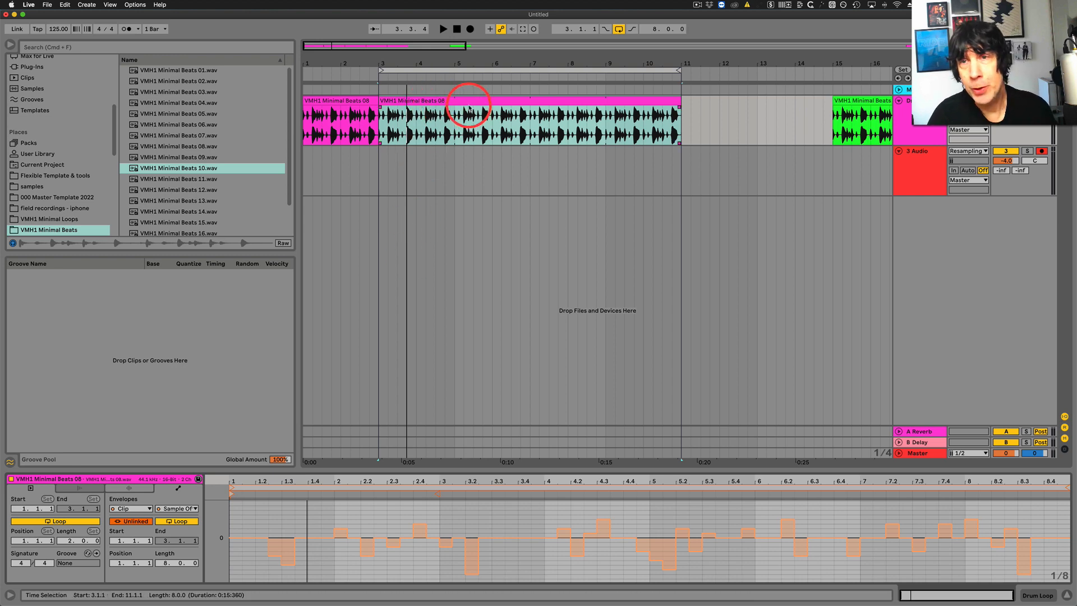
Move the varied clip to bar 1 of track 3 and extend the original VMH1 Minimal Beats 08 clip to bar 9.
click(508, 99)
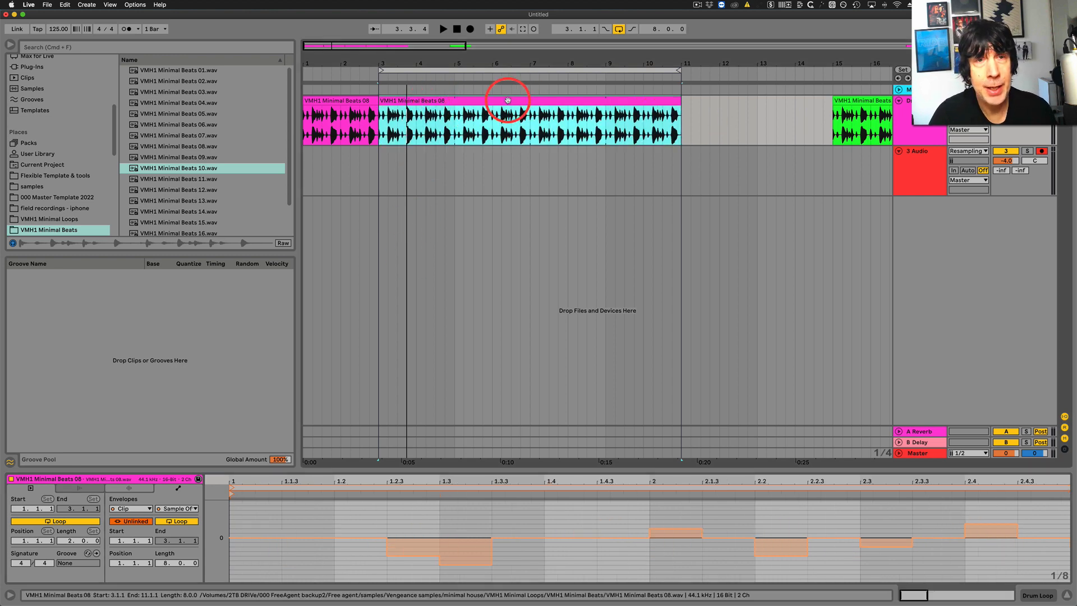
drag(513, 100, 384, 164)
drag(379, 111, 601, 103)
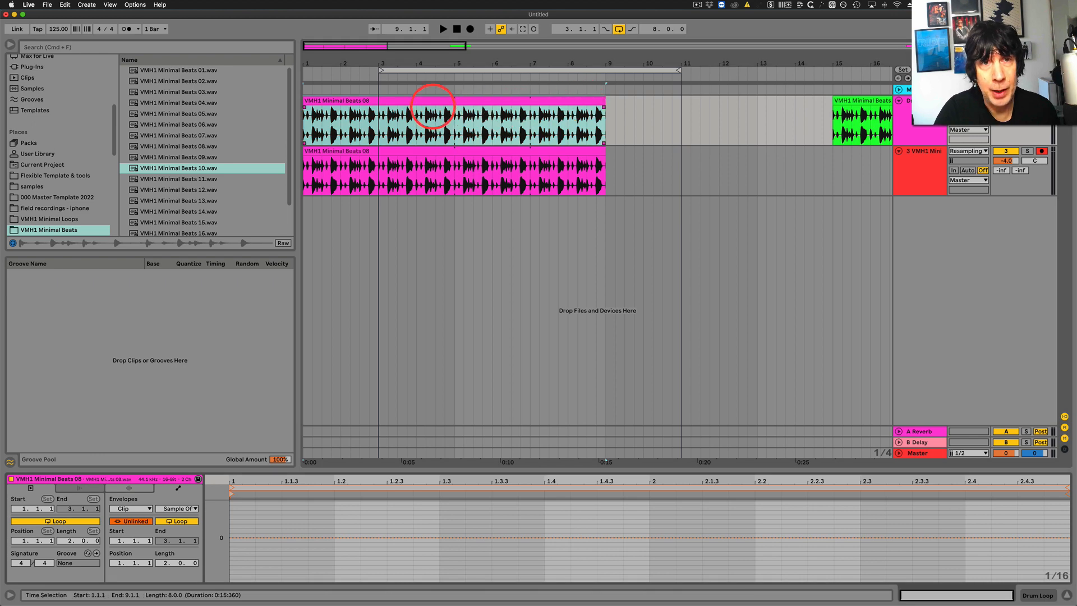
Recolor the VMH1 Minimal Beats 08 clip on track 3 green.
click(427, 163)
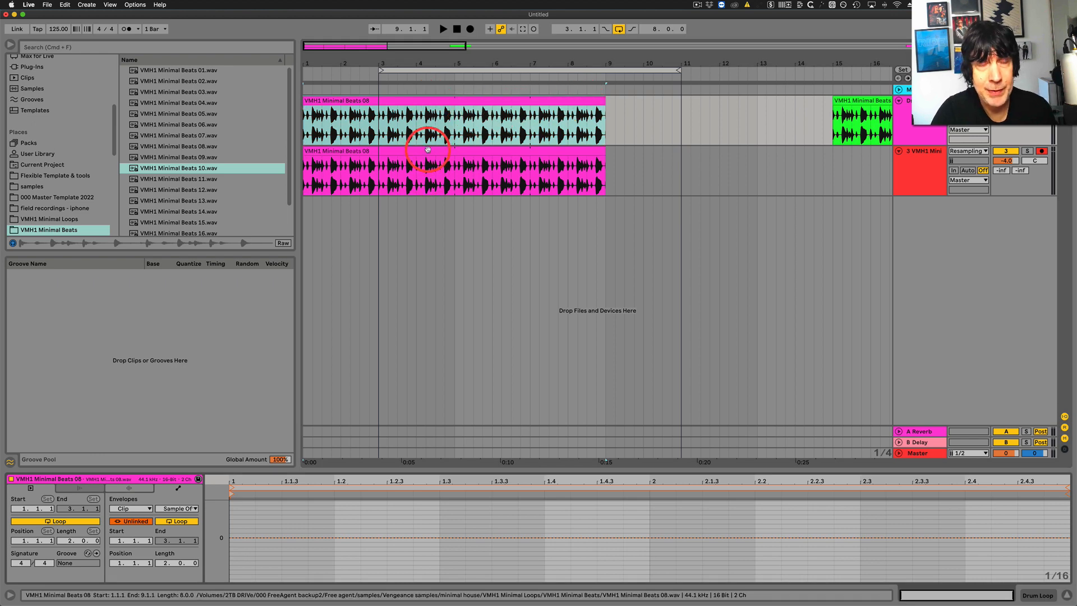
click(427, 149)
right_click(427, 151)
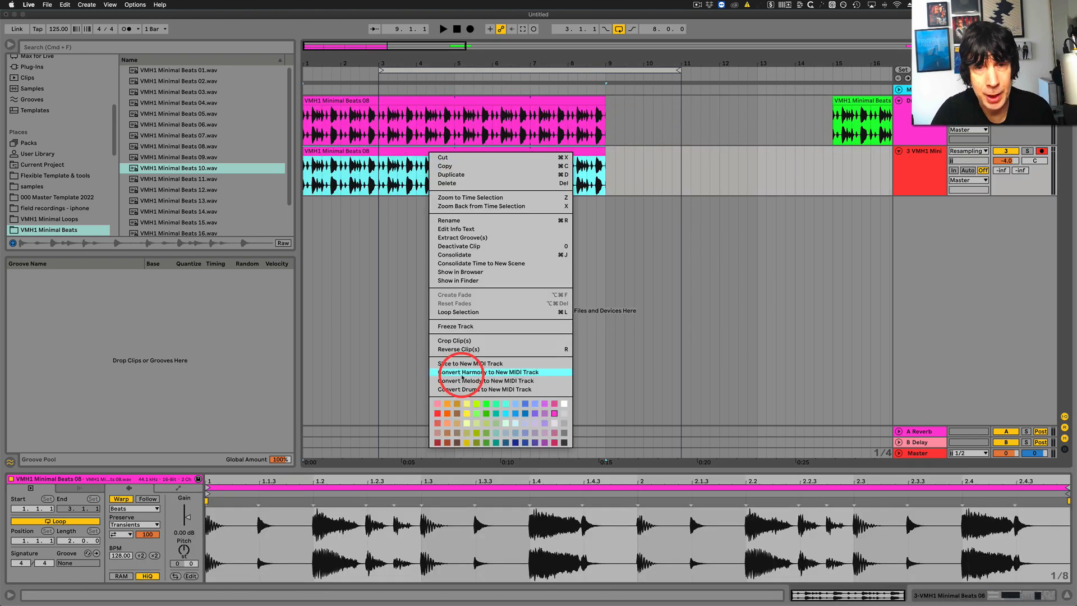
click(496, 403)
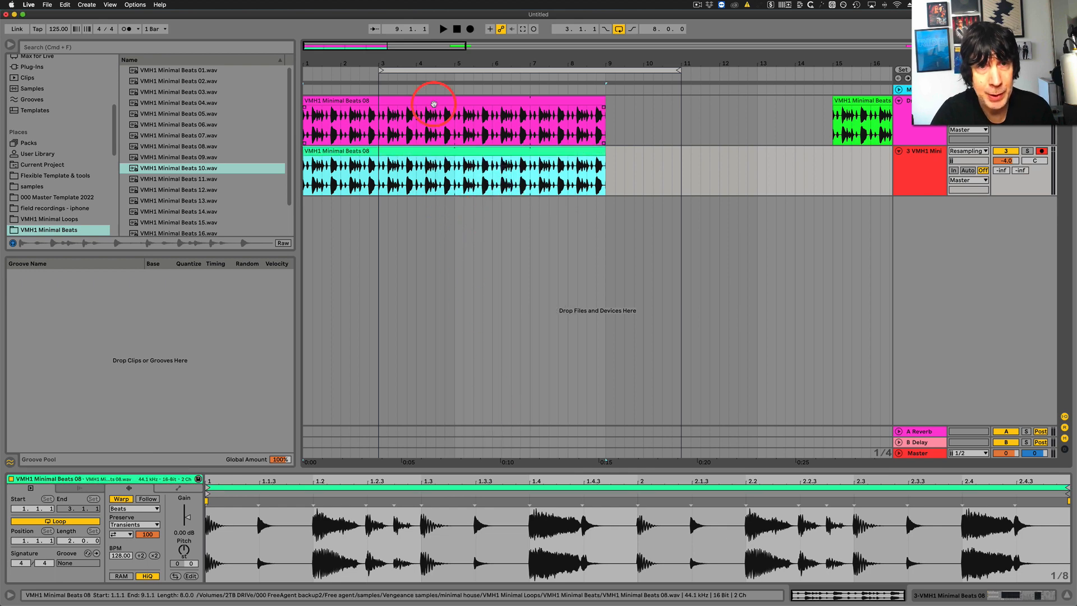
Set the volume of track 3, holding the green clip, to -6.0 dB.
click(440, 98)
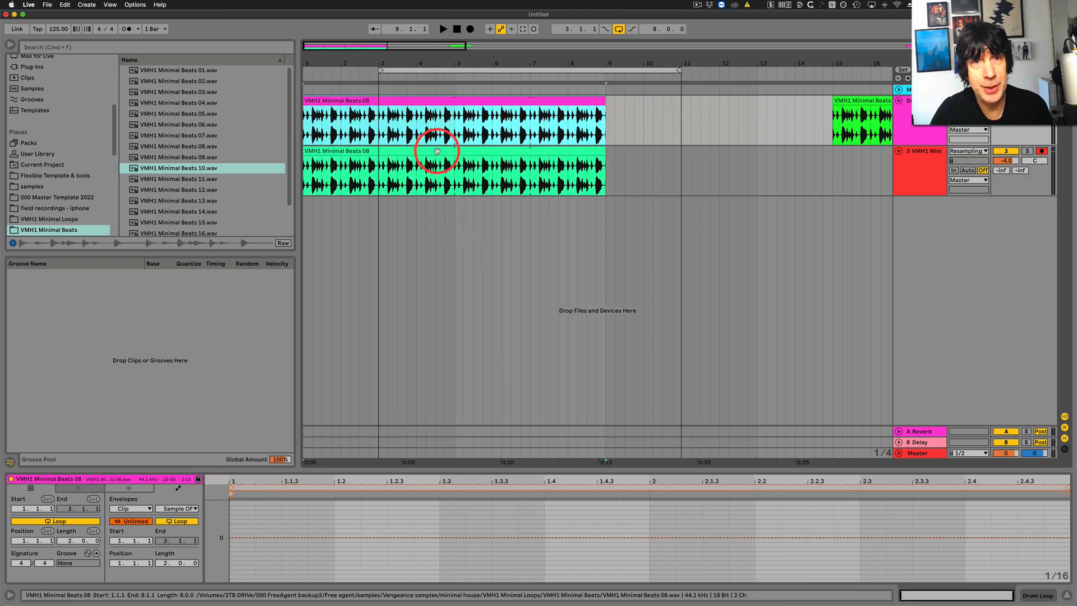
click(436, 150)
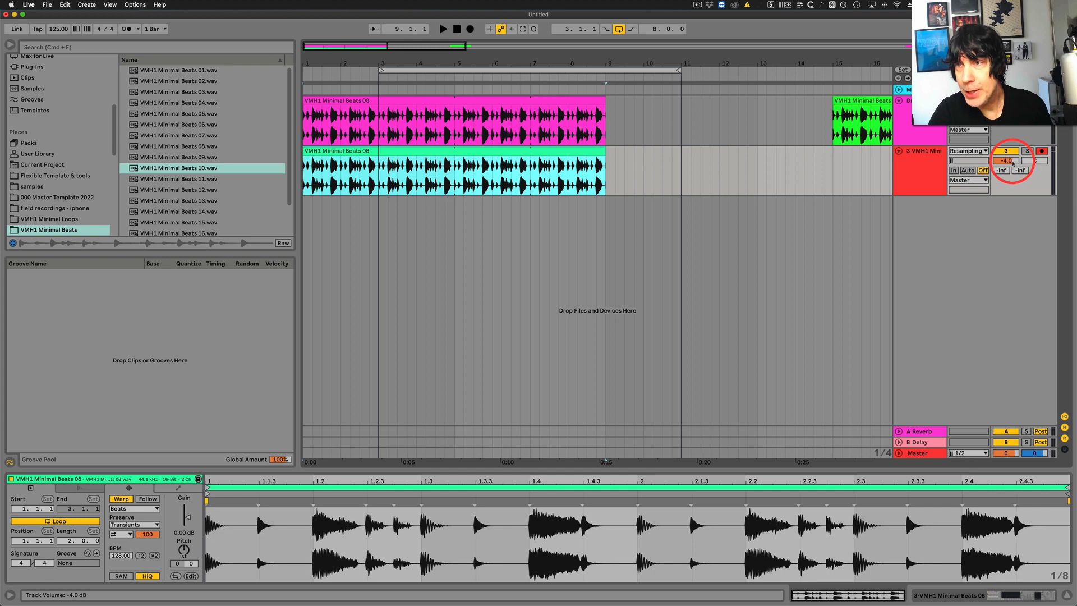
click(1009, 161)
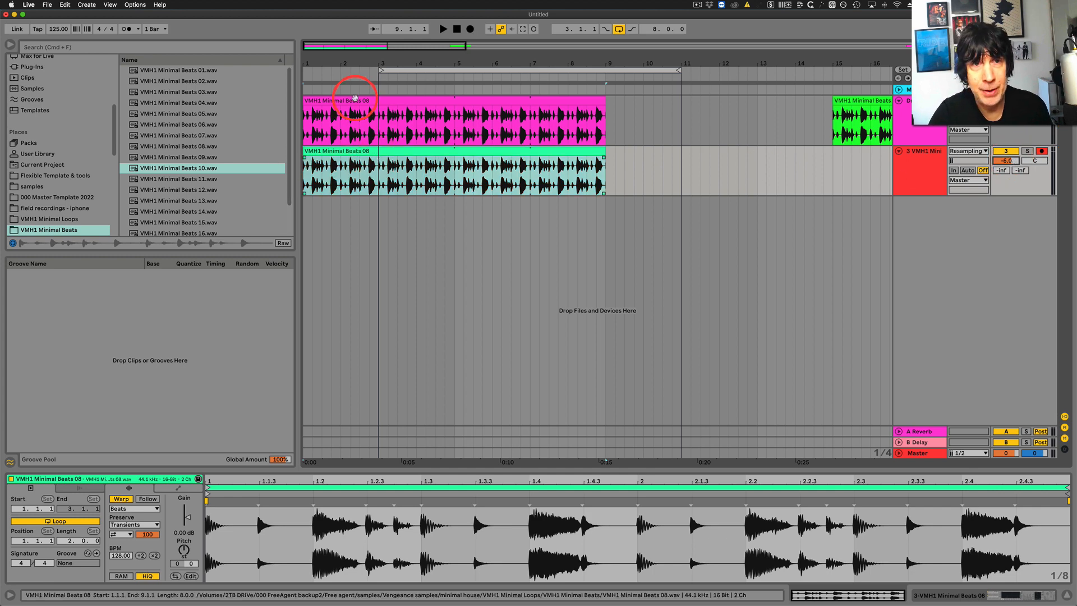
Play both layered clips together, set the arrangement loop to bars 1 through 9, and stop playback.
click(354, 99)
click(459, 152)
key(space)
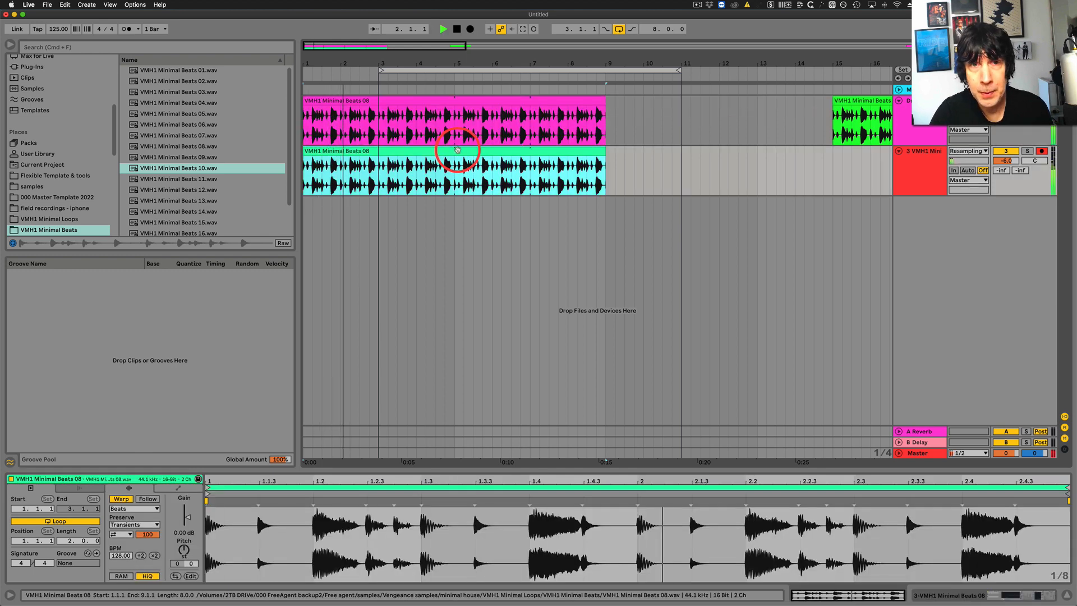
drag(392, 70, 264, 65)
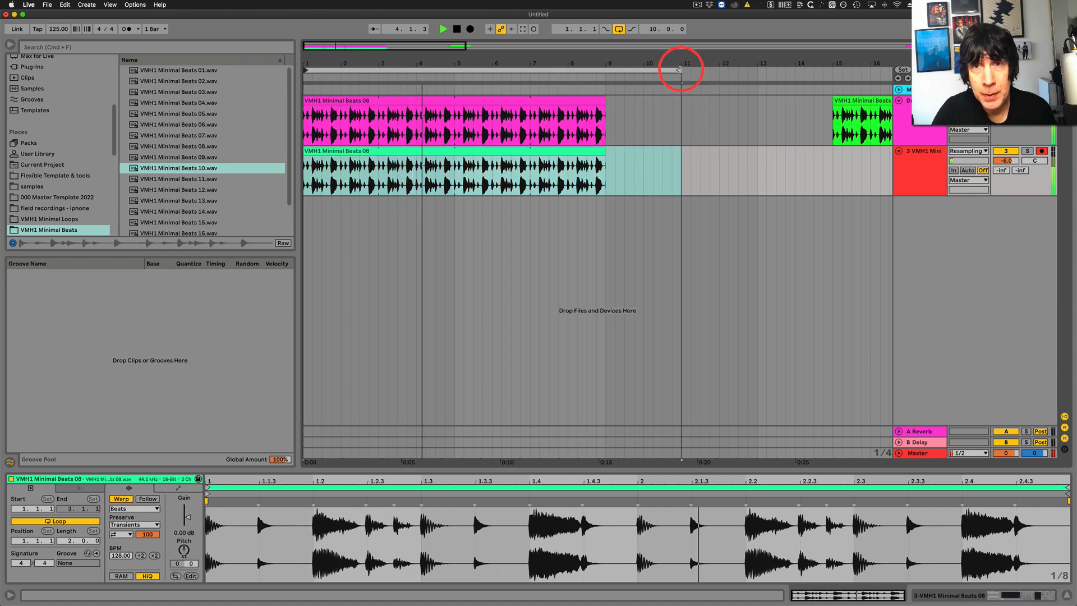
drag(681, 65, 603, 67)
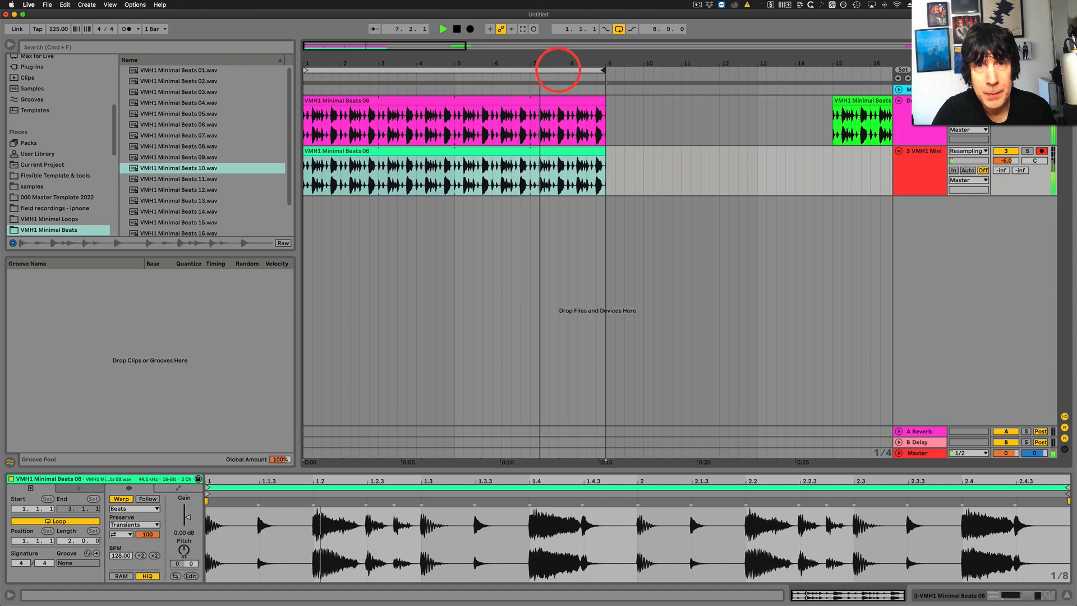
key(space)
Show the device chain of the green clip's track and turn on its SC Compressor.
click(529, 149)
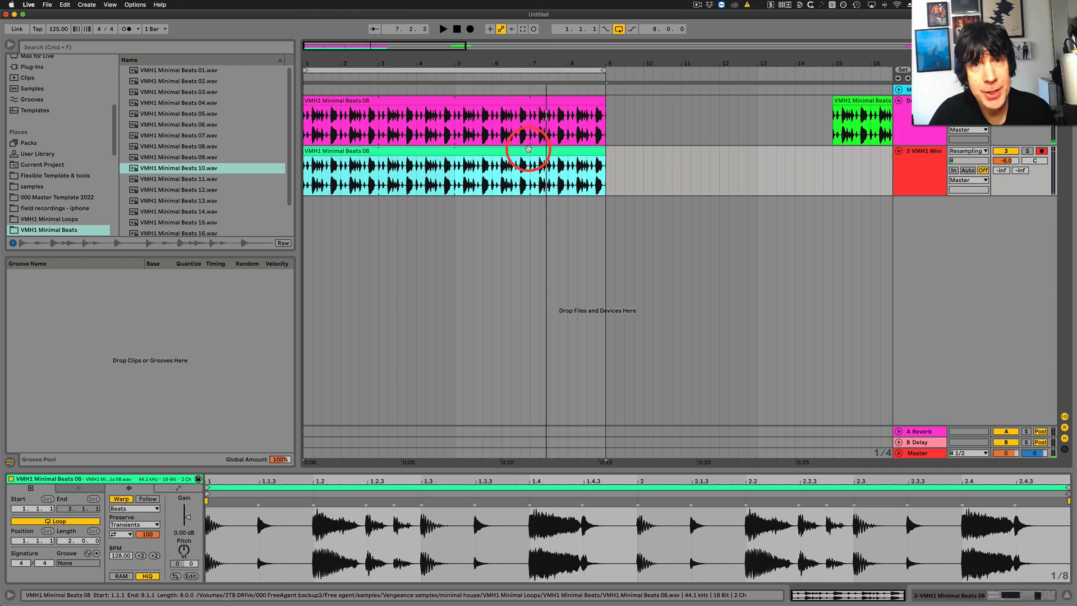
click(511, 146)
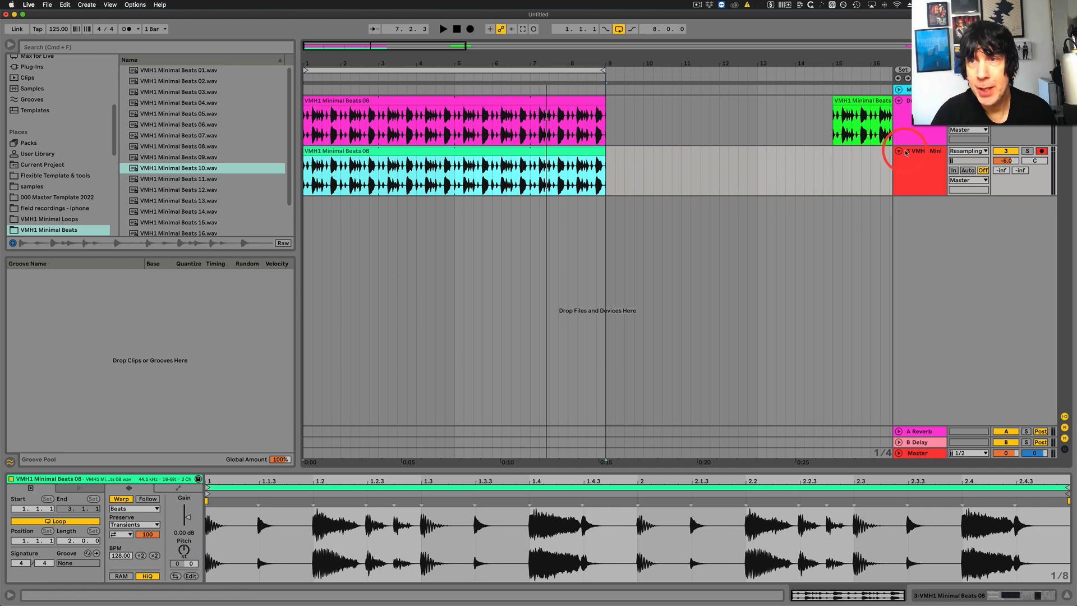
click(920, 151)
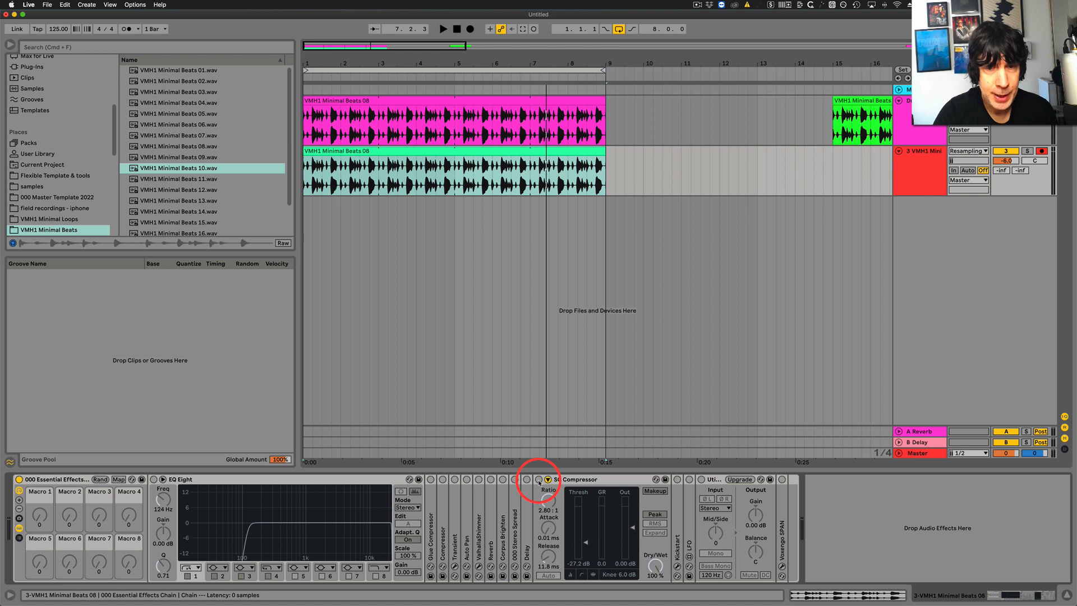
click(431, 164)
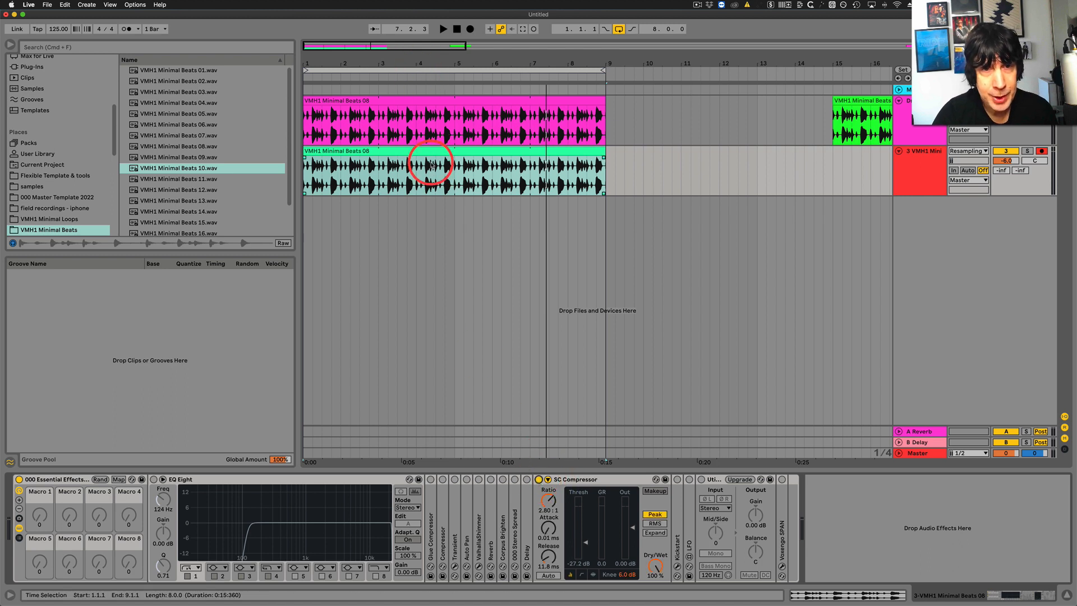
click(432, 161)
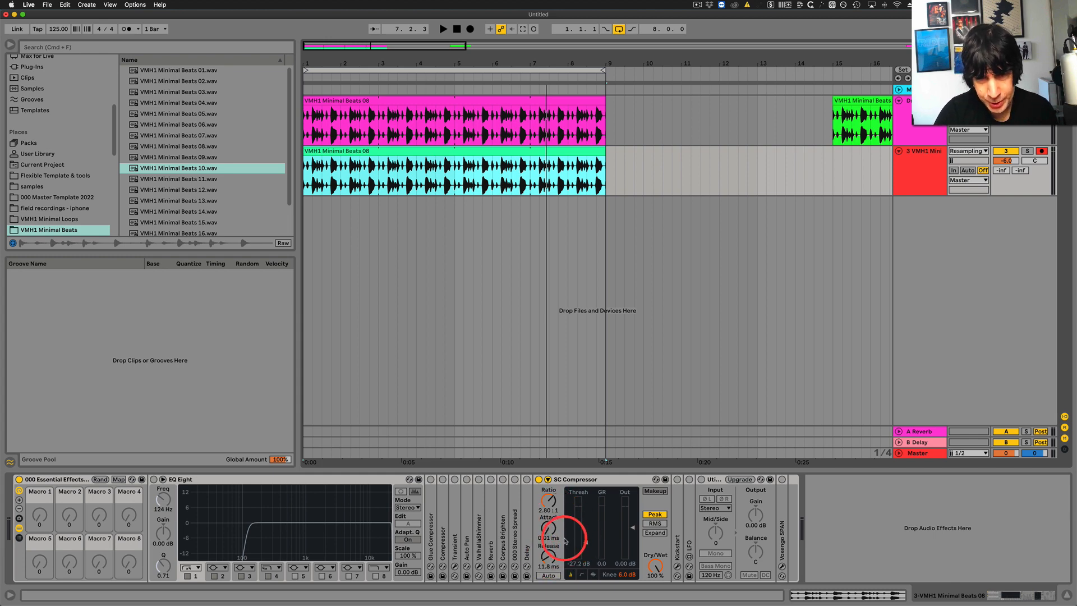
Expand the compressor's sidechain section, take its input from Drum Loop, enable the sidechain EQ and set its frequency to 390 Hz.
click(547, 479)
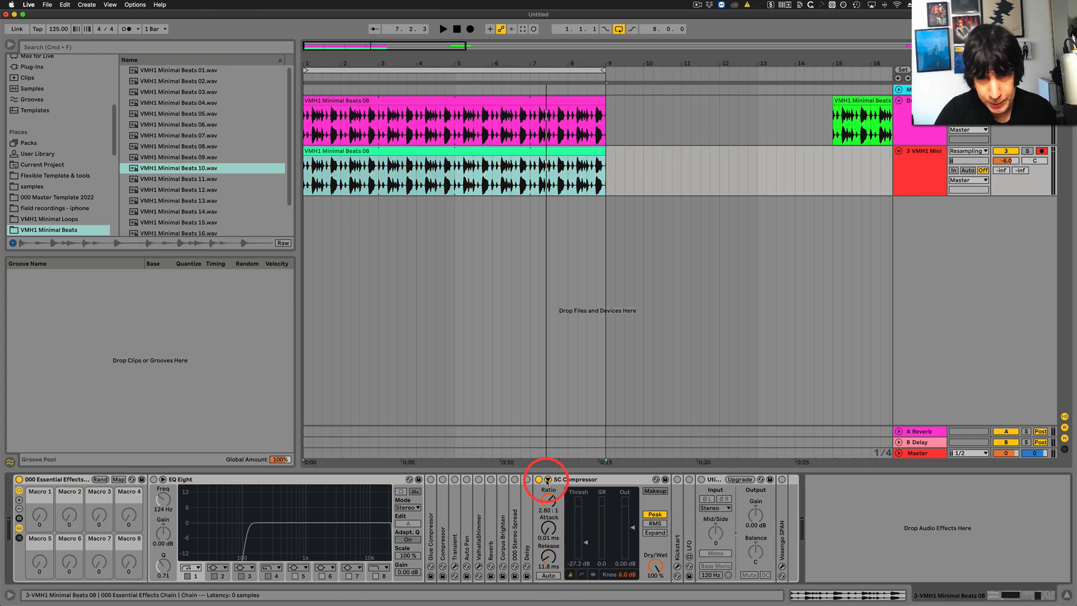
click(561, 507)
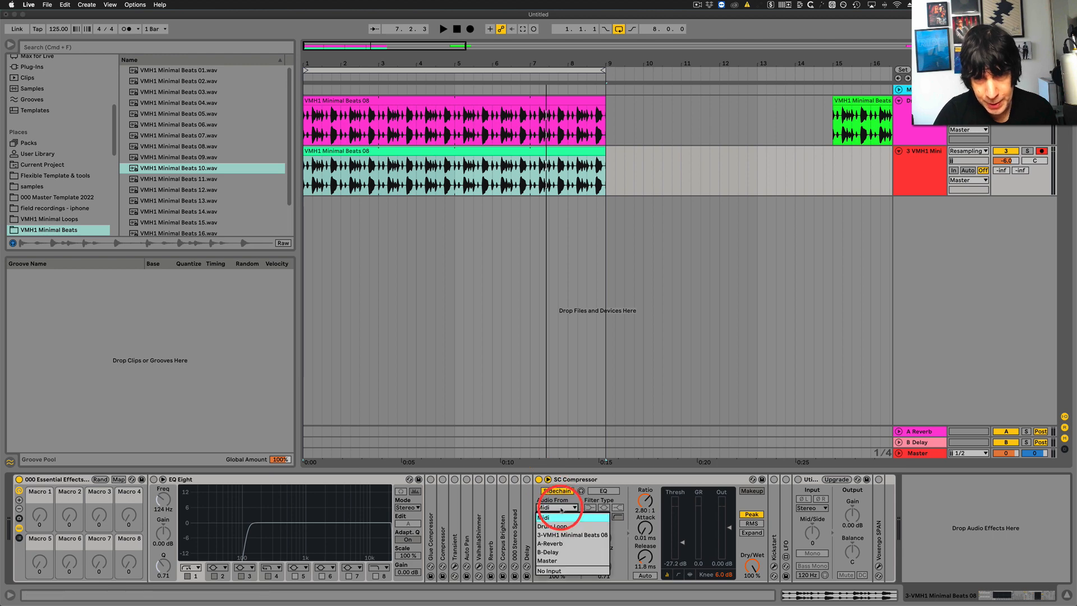
click(555, 527)
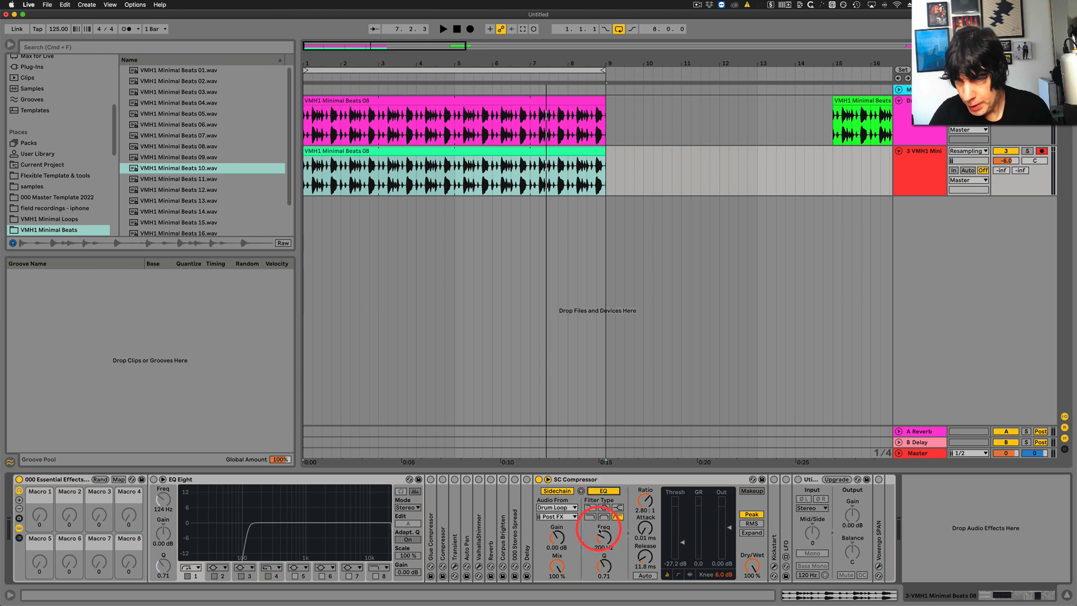
click(337, 158)
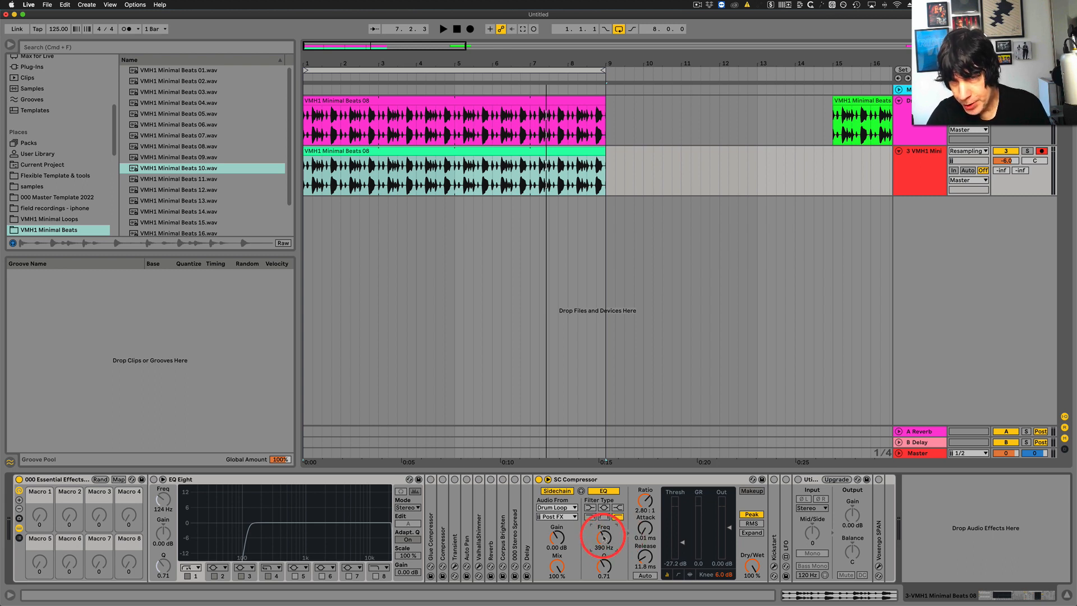
Play both loops together while setting the SC Compressor's threshold to -17.5 dB, and stop playback.
key(space)
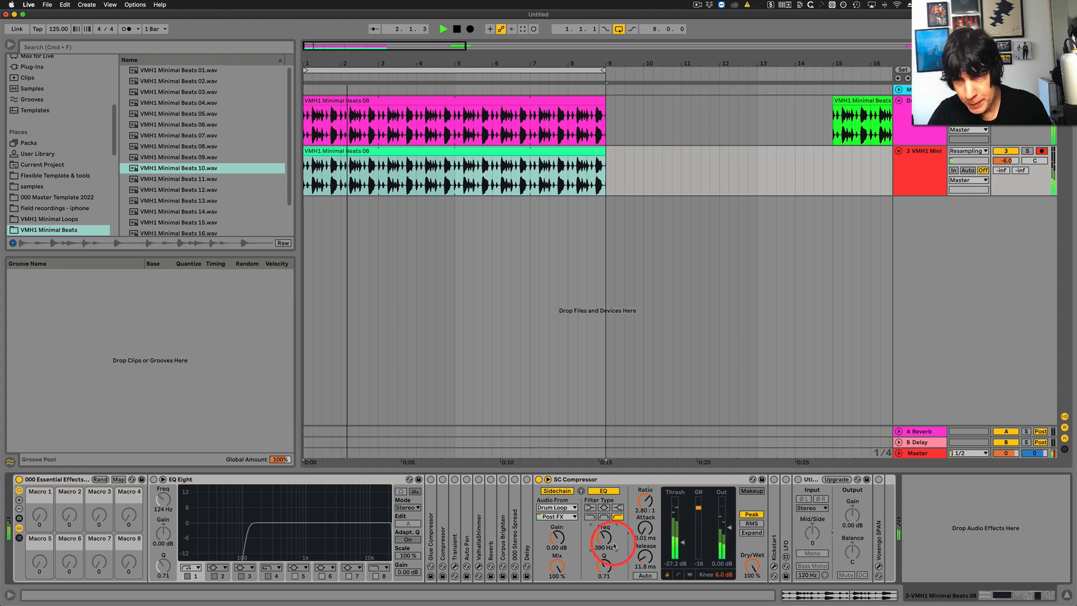
drag(682, 546, 683, 534)
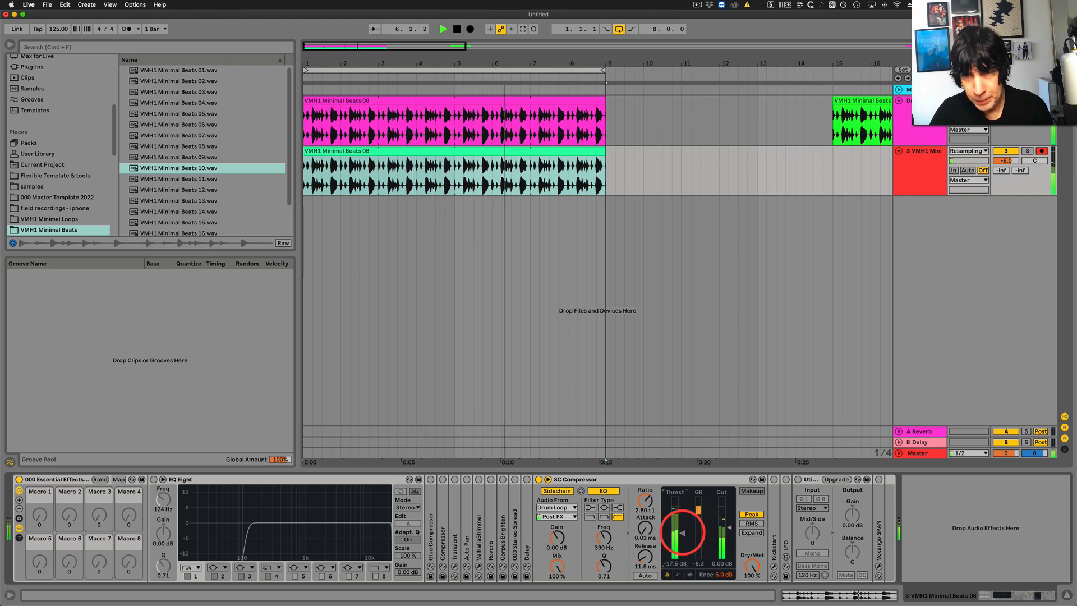
key(space)
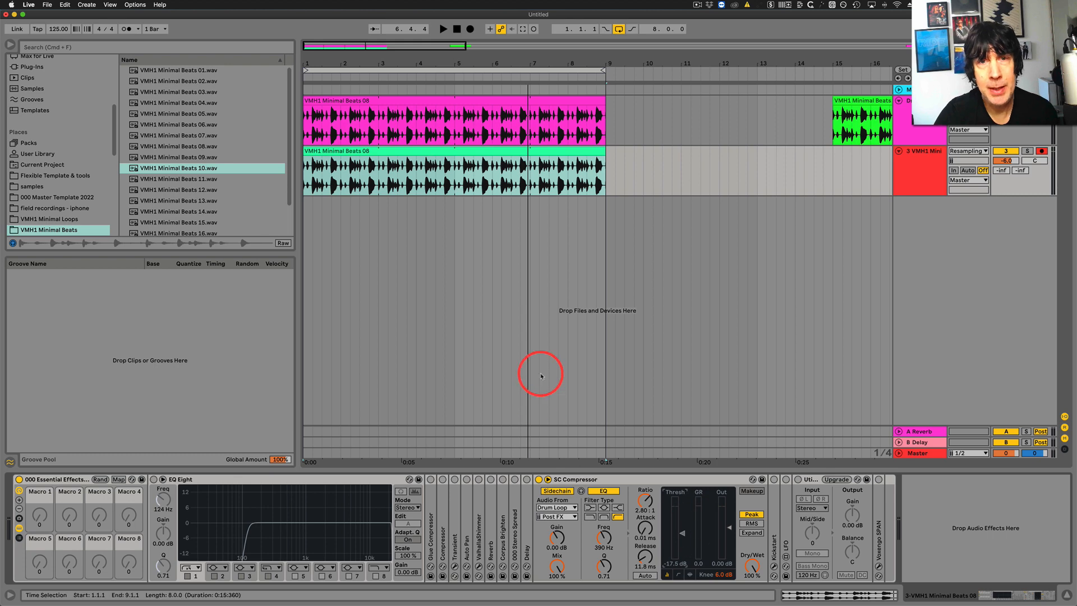
Insert the Amp effect from Drive & Color directly before the SC Compressor on the green clip's track.
click(402, 148)
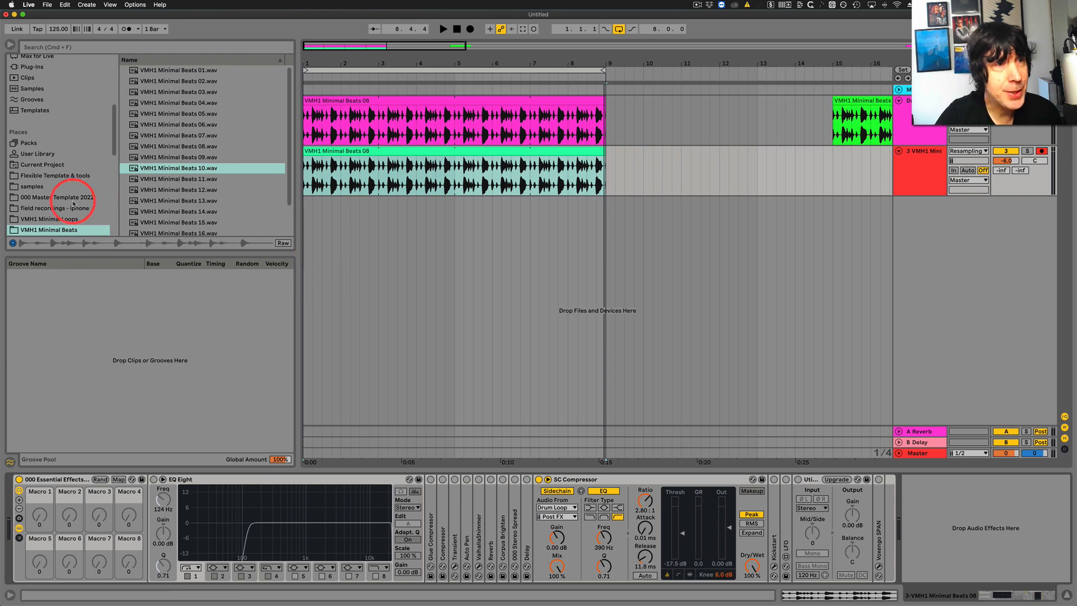
scroll(56, 174, up, 5)
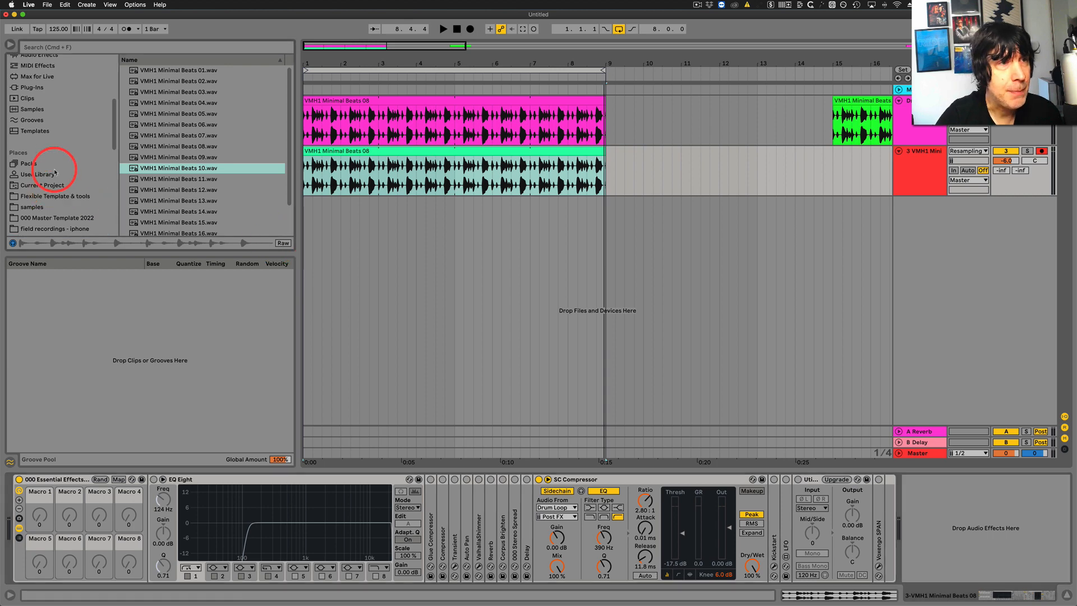
click(33, 118)
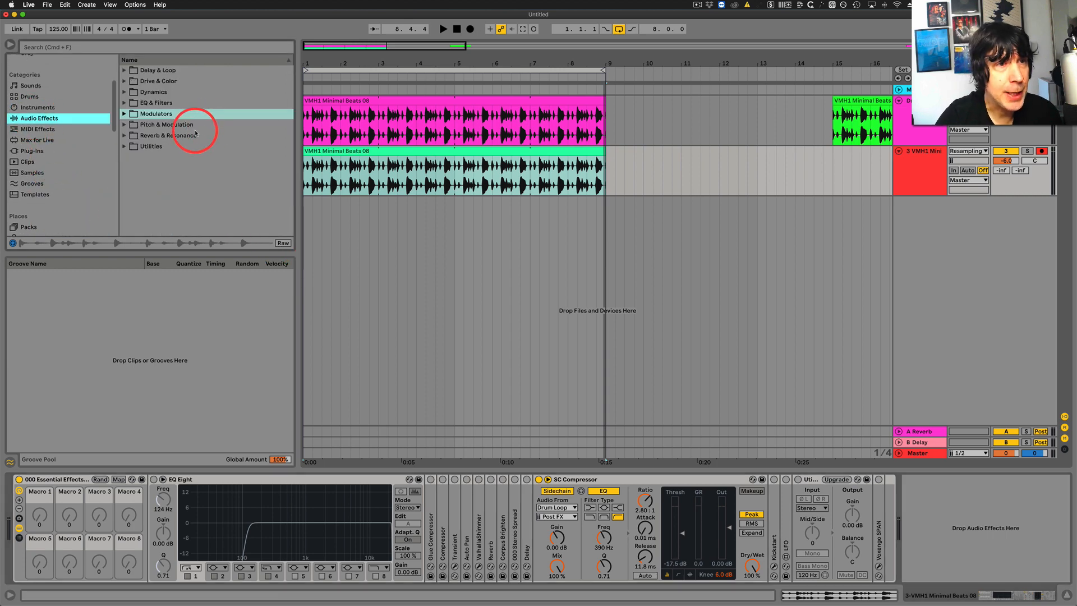
click(124, 82)
drag(147, 92, 533, 540)
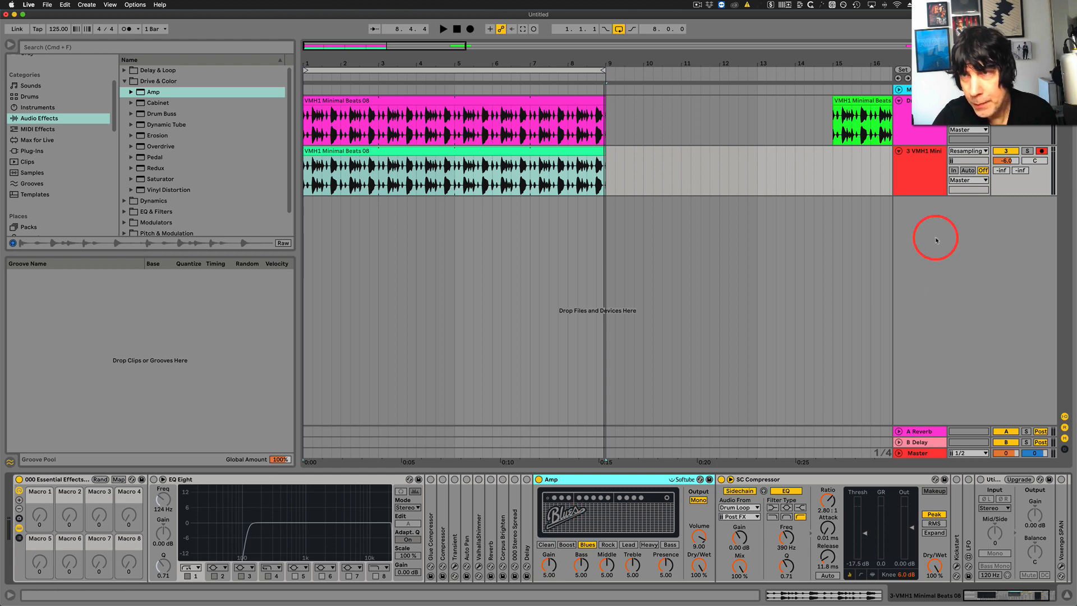
Solo track 3 and, while it plays, set the Amp to the Lead model with Dry/Wet at 37.3 % and Treble at 4.68.
click(1026, 151)
key(space)
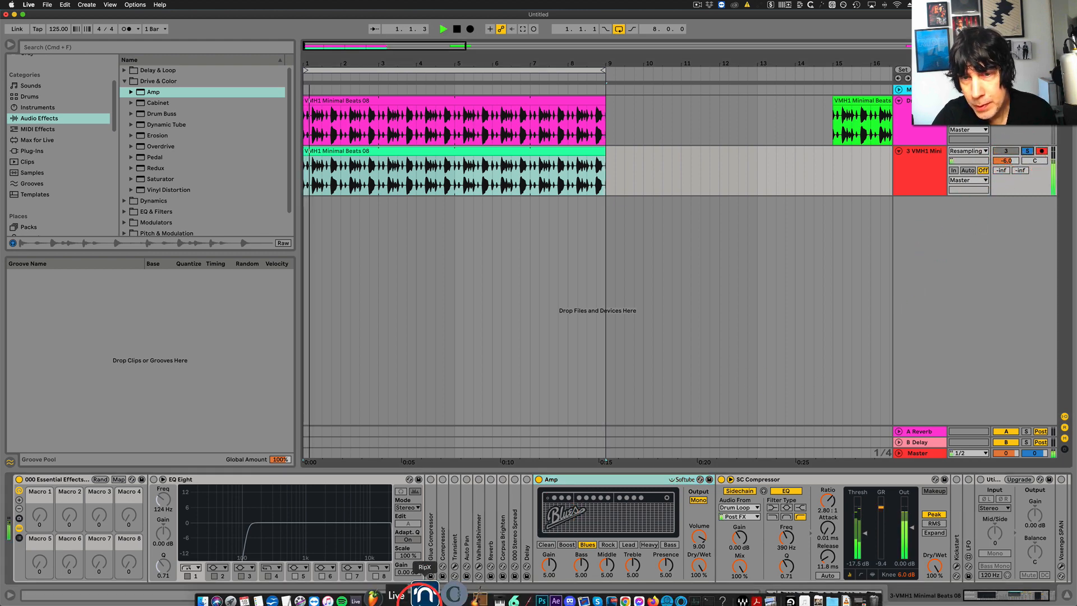
drag(699, 564, 694, 563)
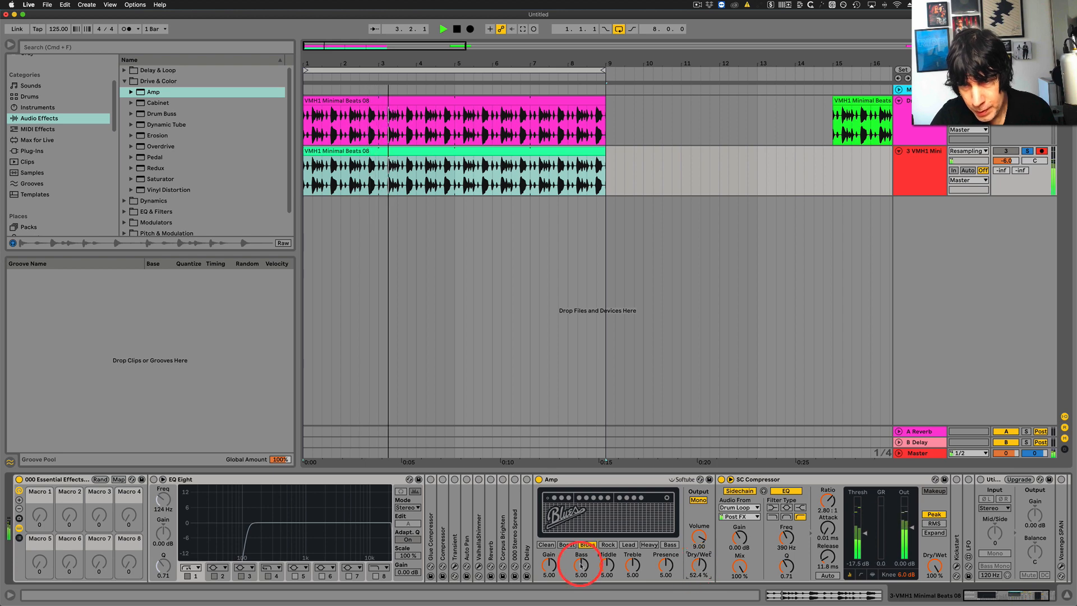
click(608, 545)
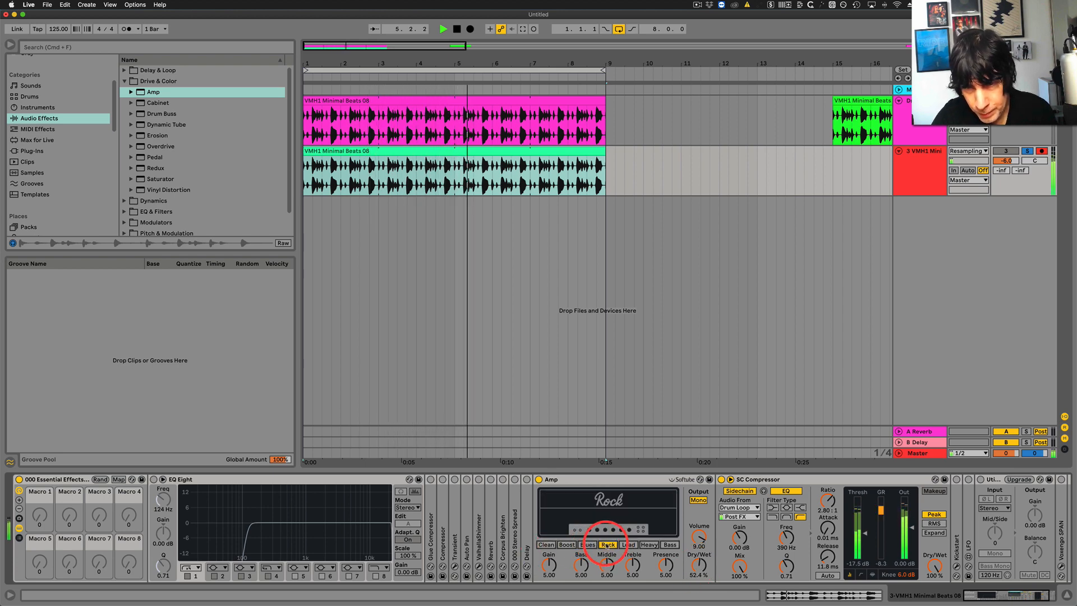
click(628, 544)
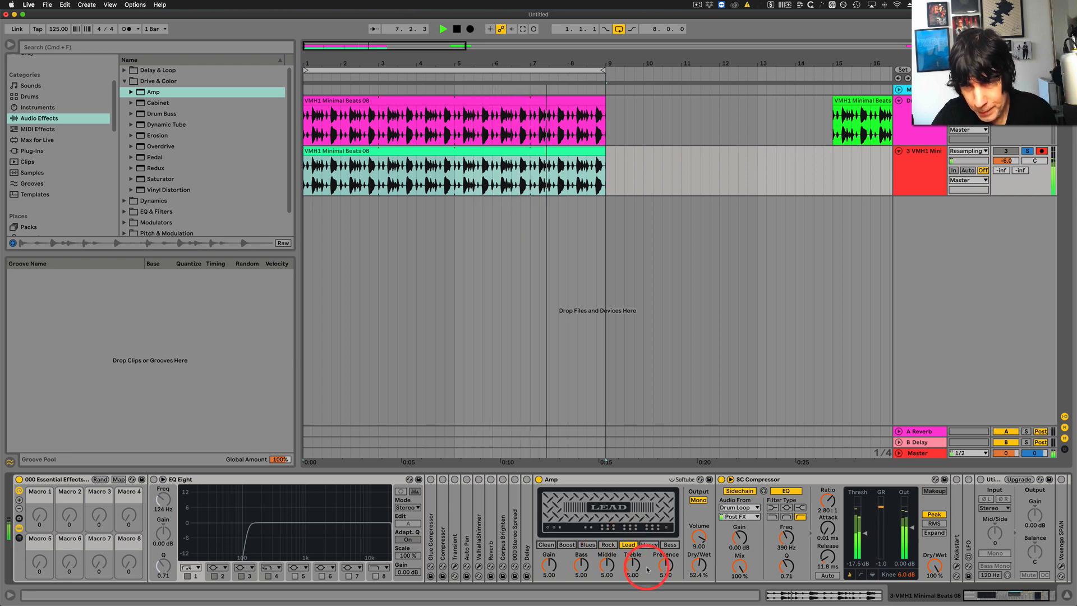
drag(699, 566, 699, 564)
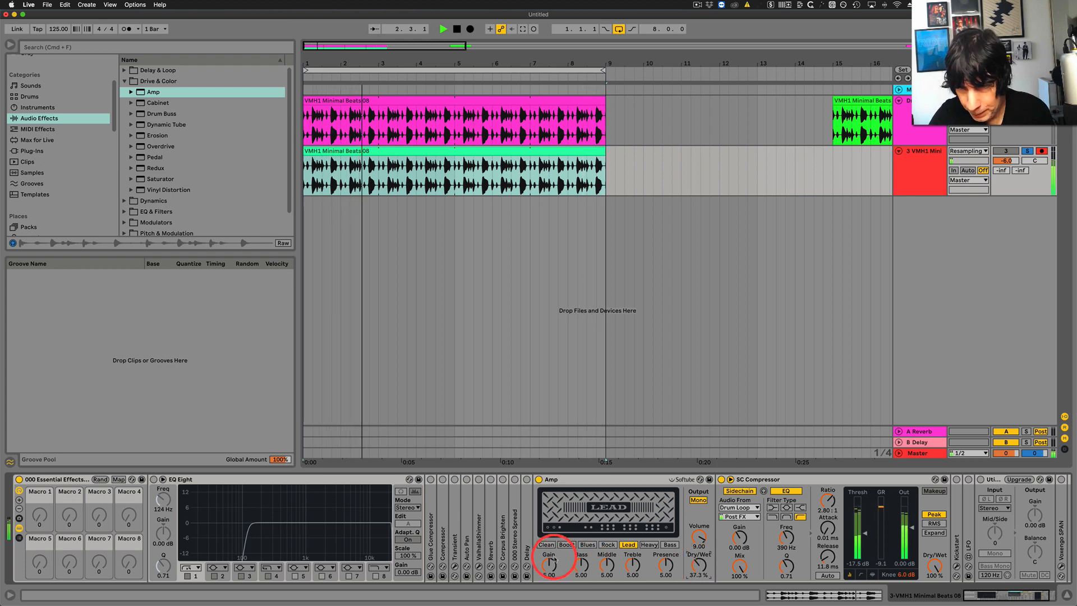
drag(628, 566, 628, 567)
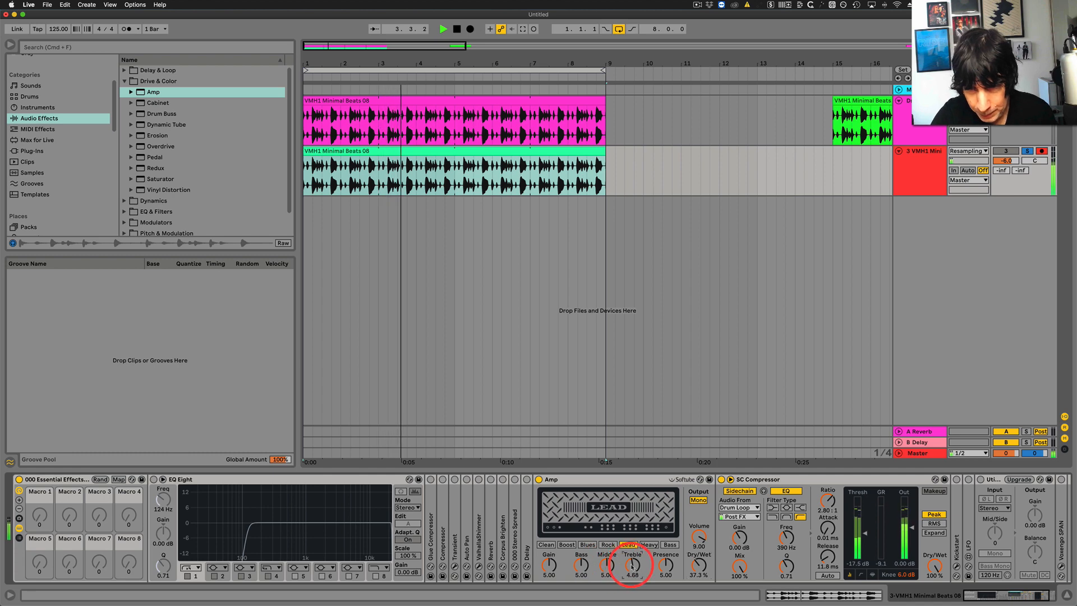
key(space)
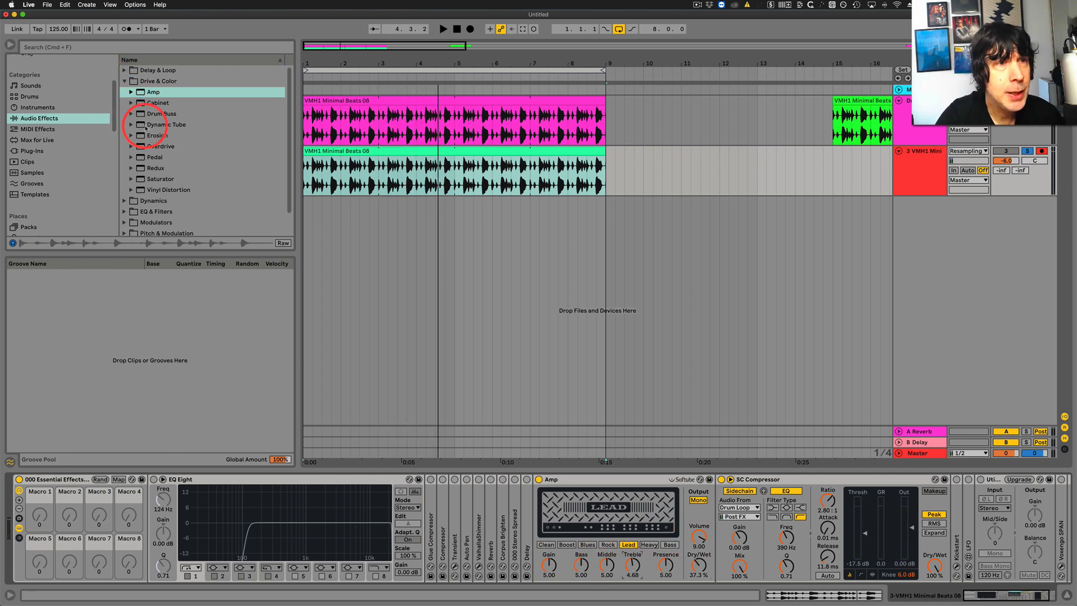
Insert Erosion between the Amp and the SC Compressor, and set its frequency to 5.04 kHz and its amount to 30.5 during playback.
drag(143, 135, 707, 506)
key(space)
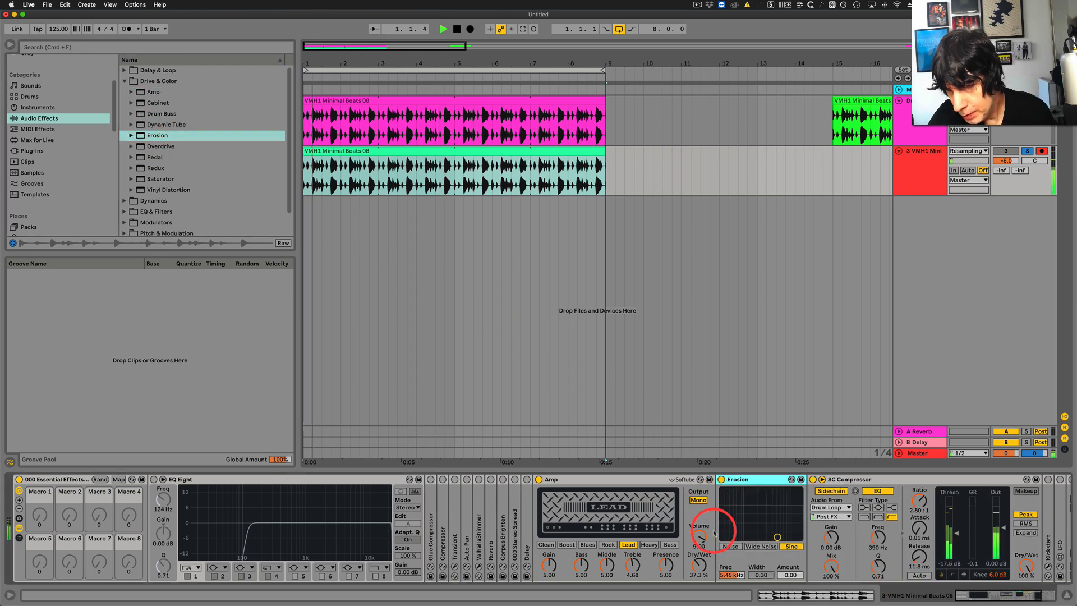
click(776, 533)
mouse_move(776, 534)
mouse_down()
mouse_move(781, 502)
mouse_move(793, 500)
mouse_move(775, 518)
mouse_up()
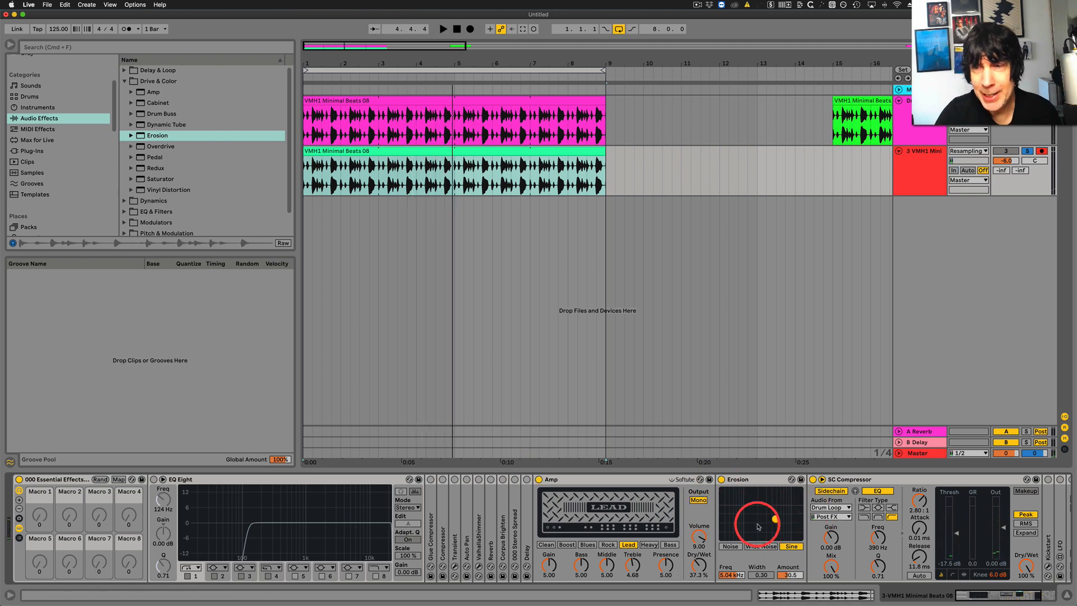
Insert Drum Buss before the unfolded Transient device and set its Transients to 0.41, Decay to 94 % and Dry/Wet to 69 %.
double_click(455, 513)
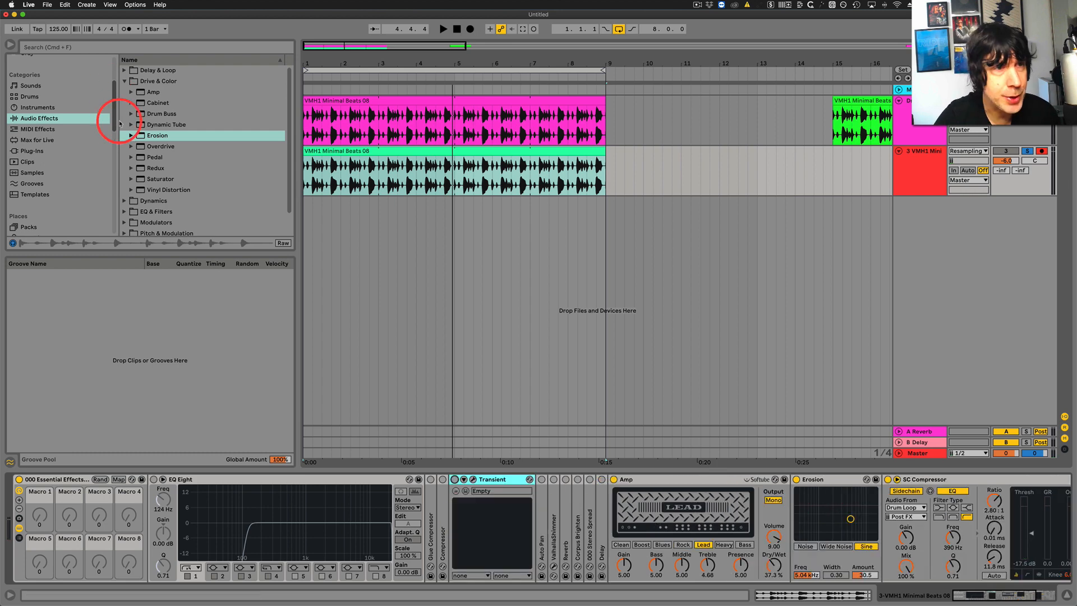
mouse_move(142, 115)
mouse_down()
mouse_move(204, 234)
mouse_move(453, 526)
mouse_up()
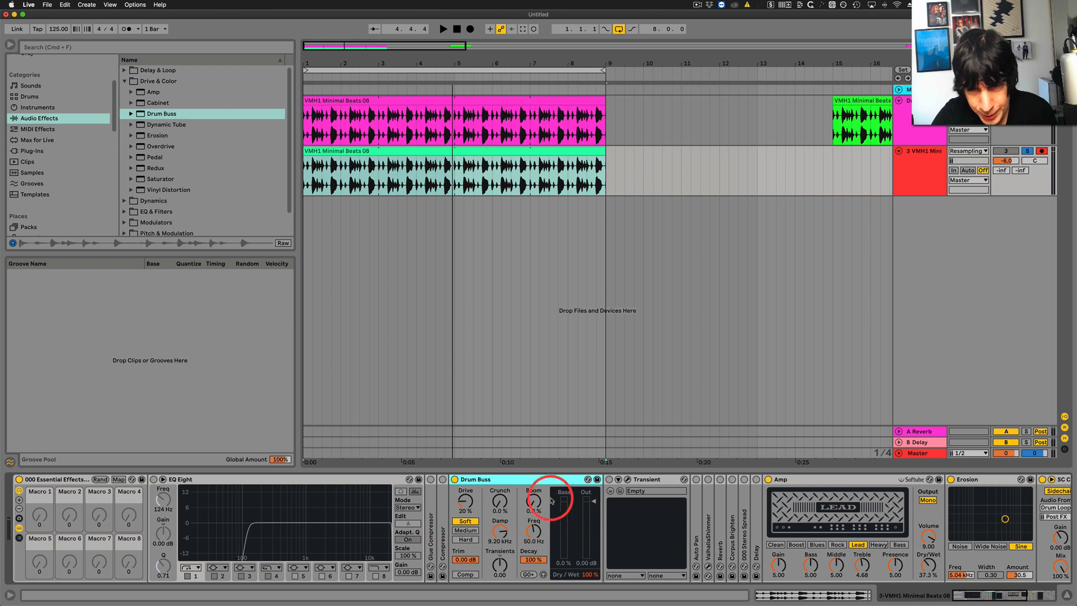
drag(500, 572, 500, 574)
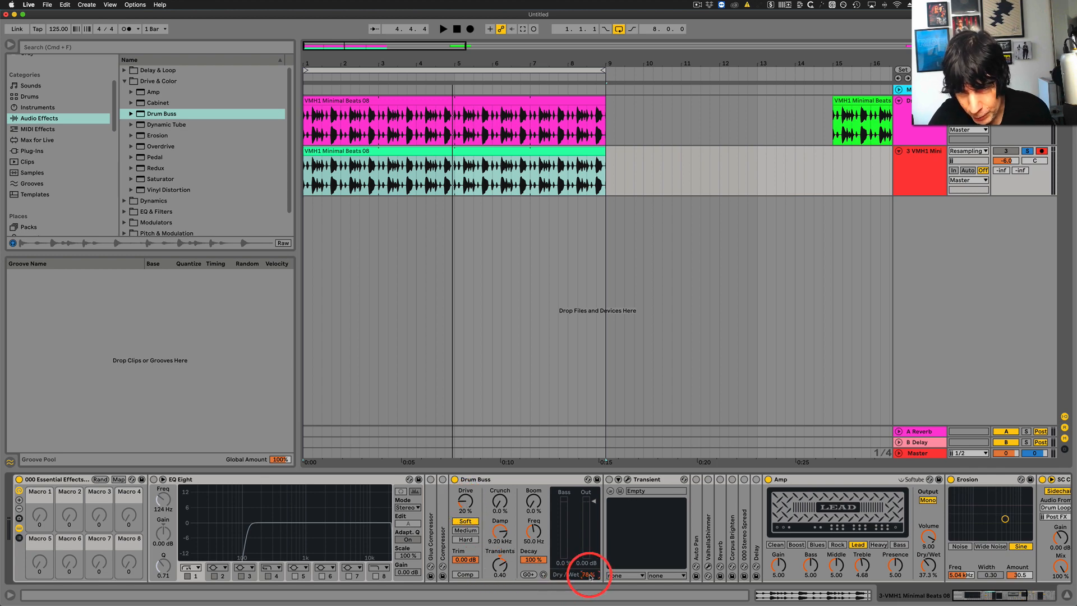
key(space)
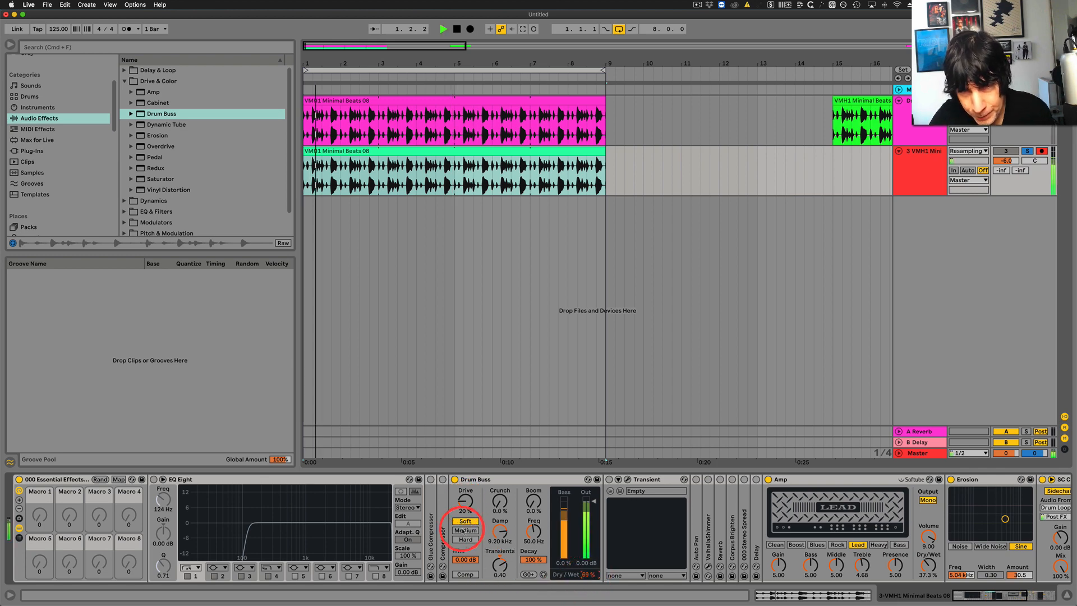
drag(496, 564, 529, 552)
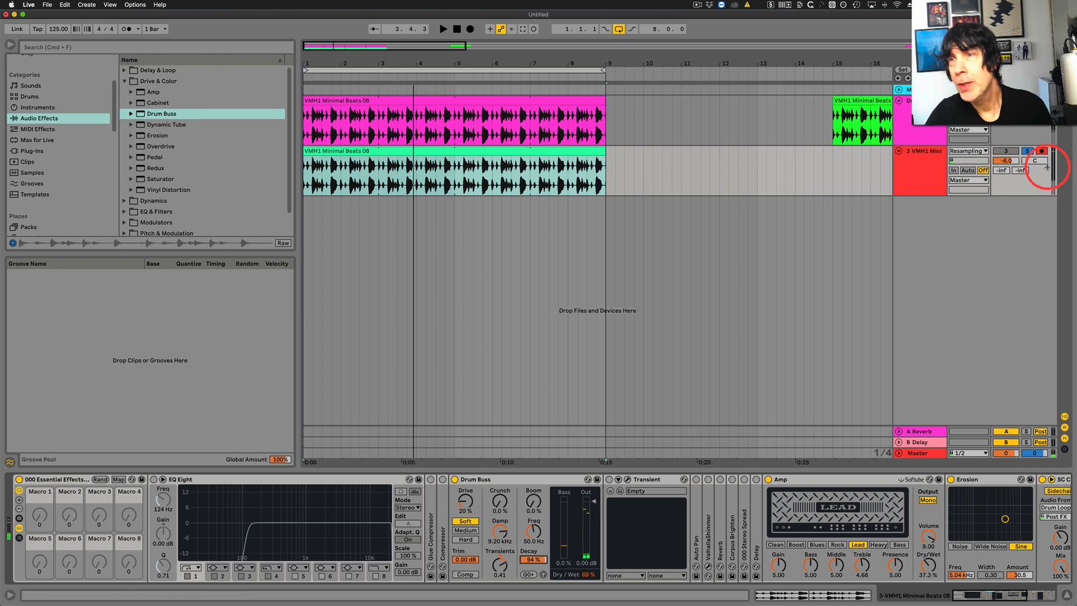
Unsolo track 3 and play both layered loops together over the looped bars 1 through 9.
click(1027, 152)
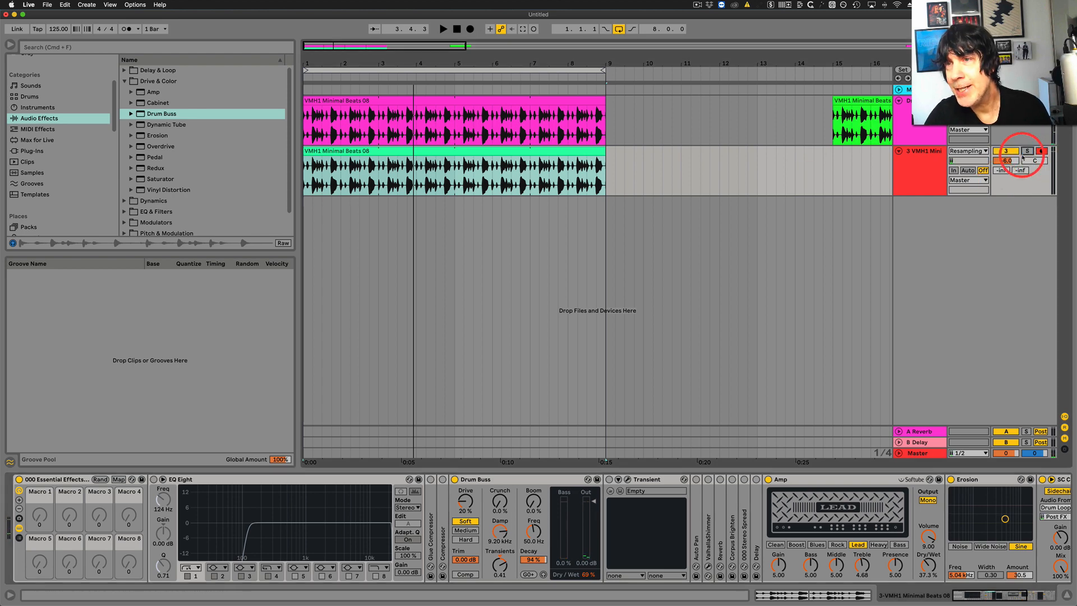
click(402, 71)
key(space)
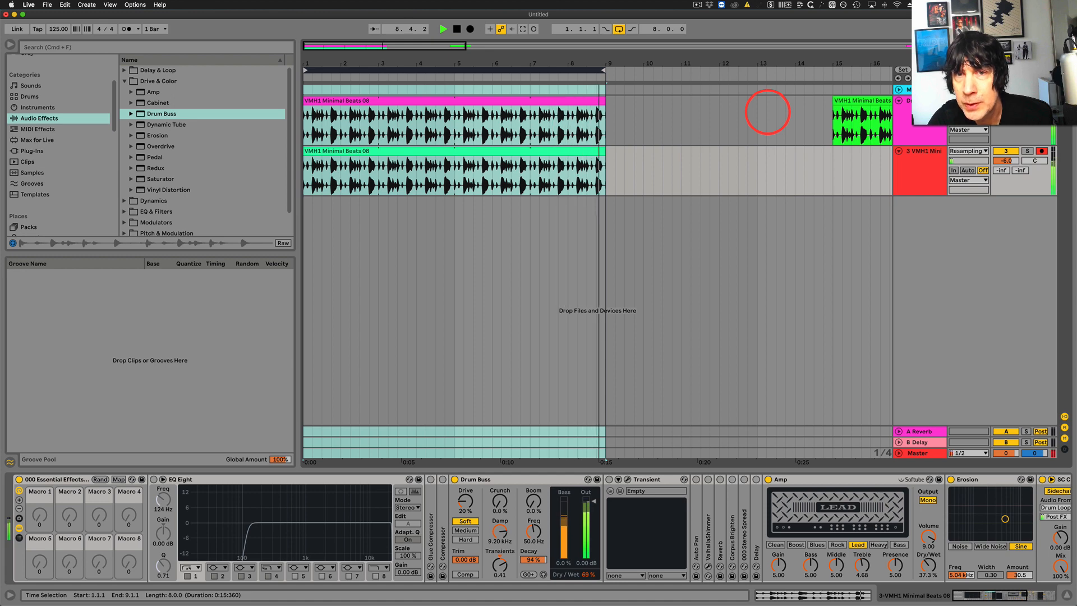
key(space)
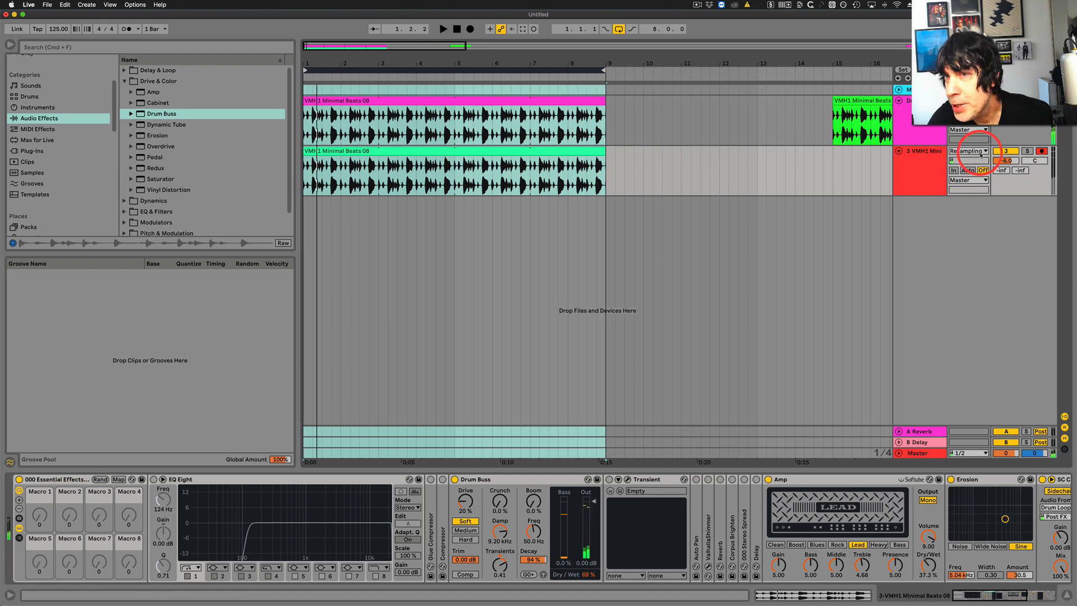
Deactivate track 3 and play the original drum loop alone for comparison.
click(1003, 152)
key(space)
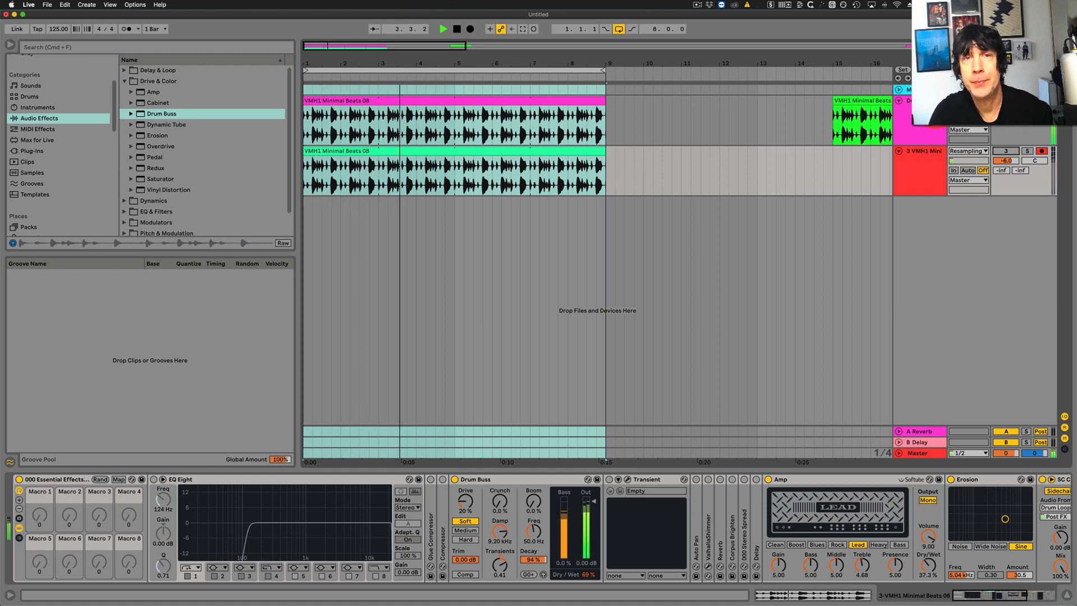
key(space)
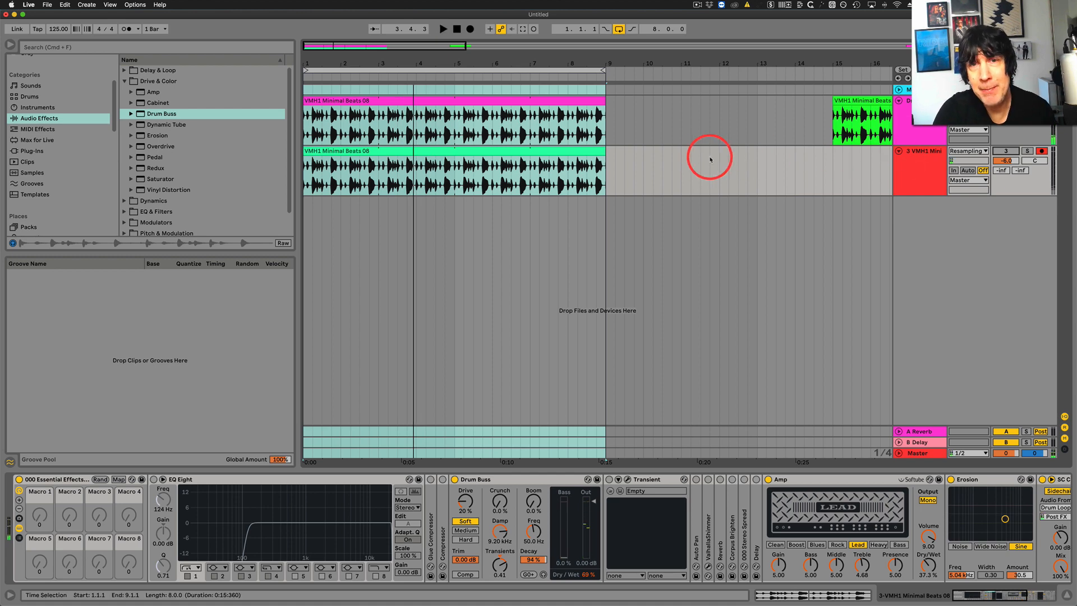
Open the green clip and examine its Clip Sample Offset envelope across all 8 bars, keeping the clip selected.
click(572, 150)
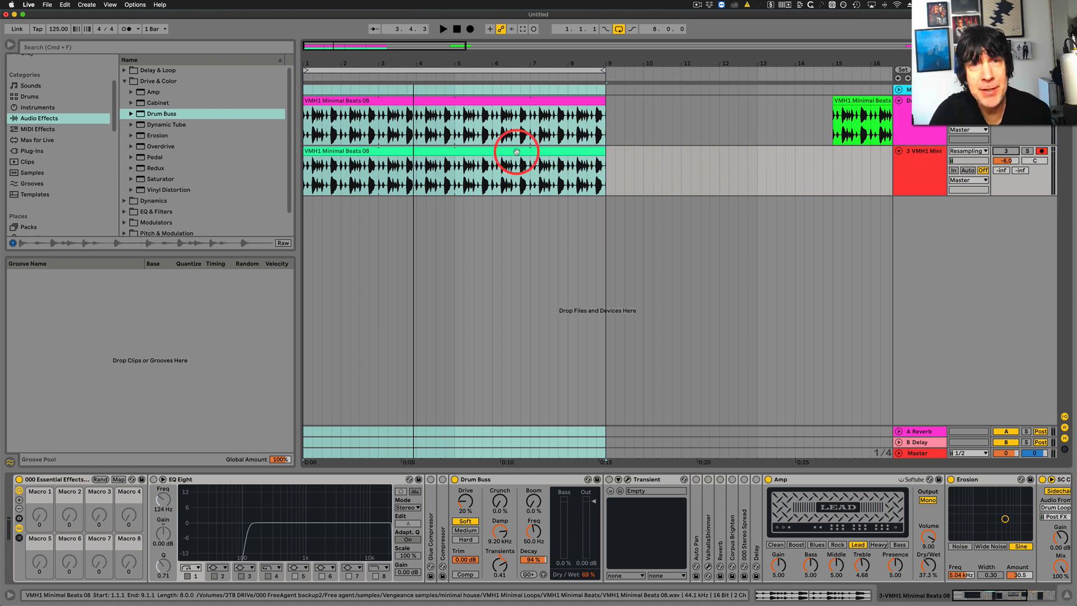
double_click(461, 154)
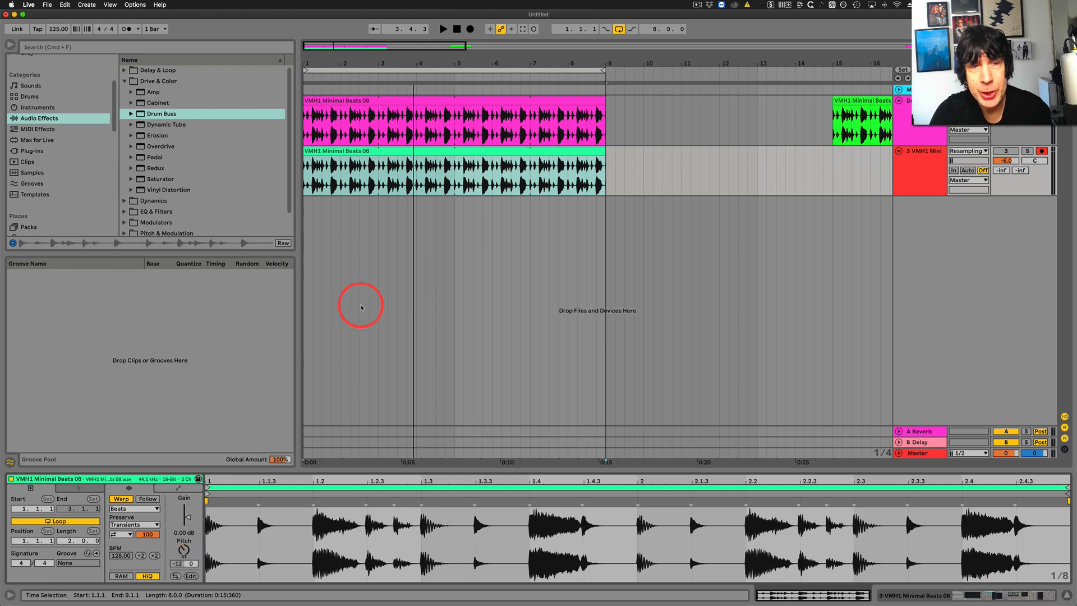
click(178, 488)
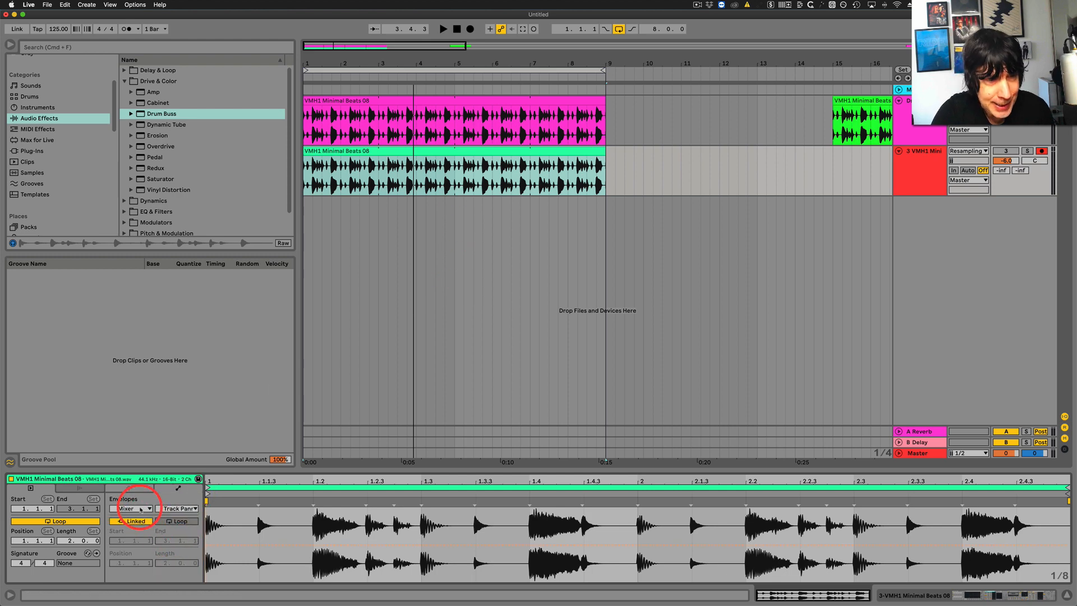
click(140, 508)
click(126, 327)
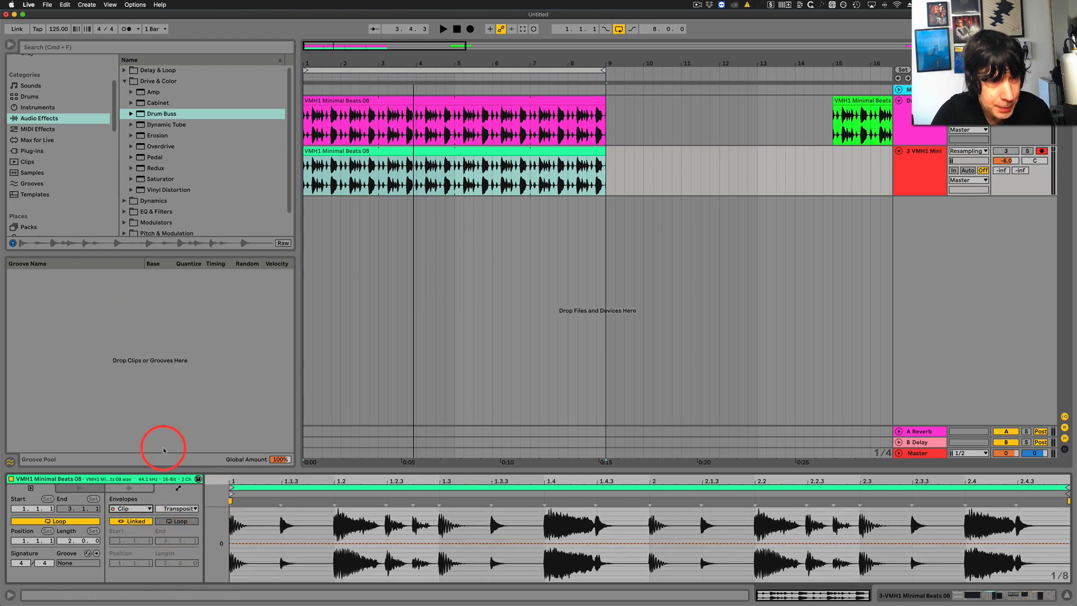
click(174, 509)
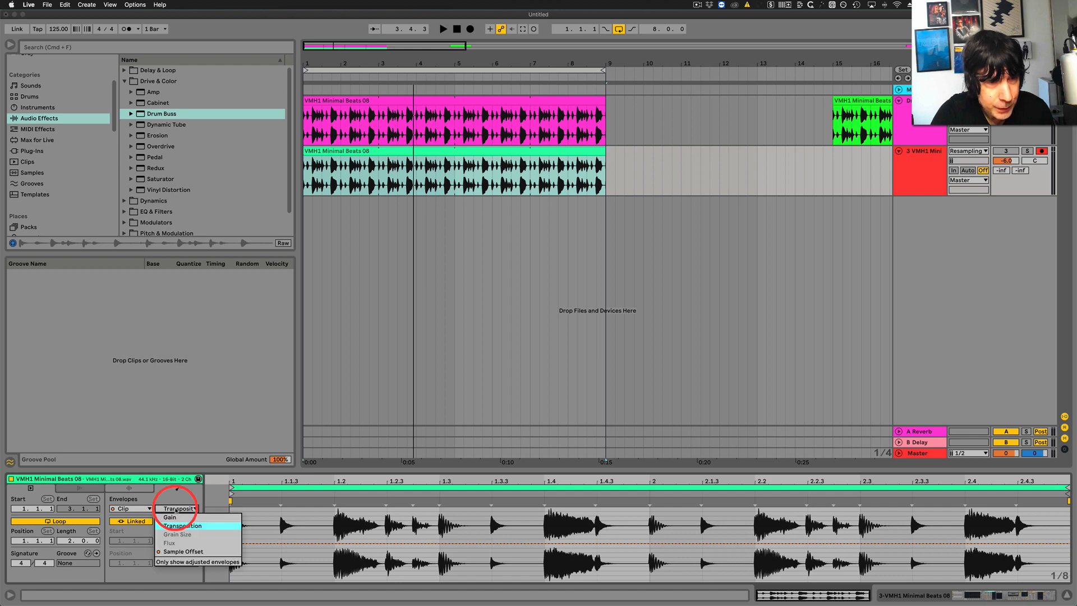
click(180, 551)
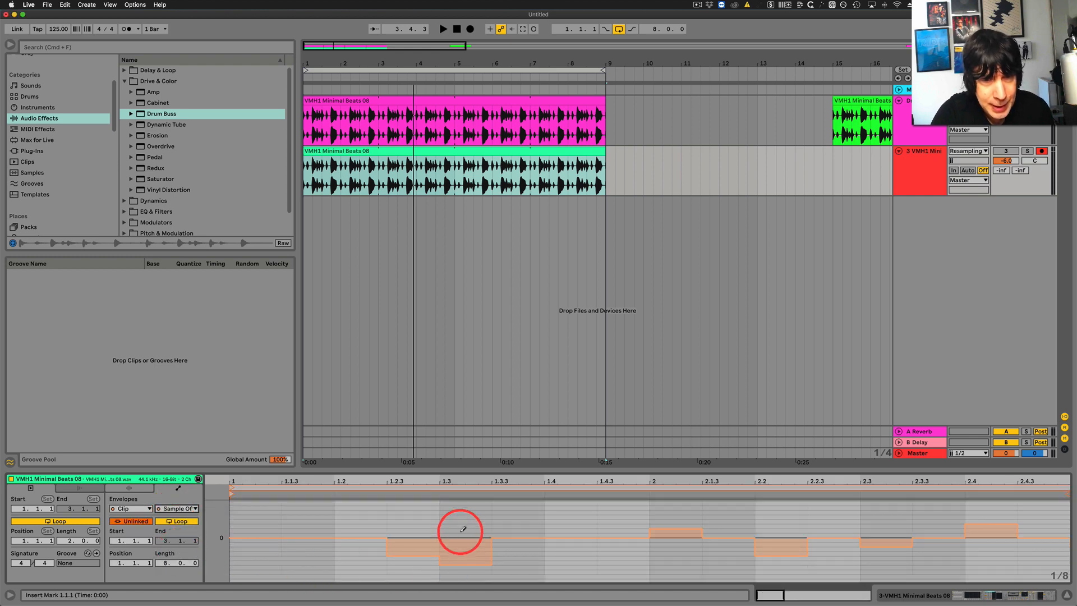
drag(475, 480, 478, 460)
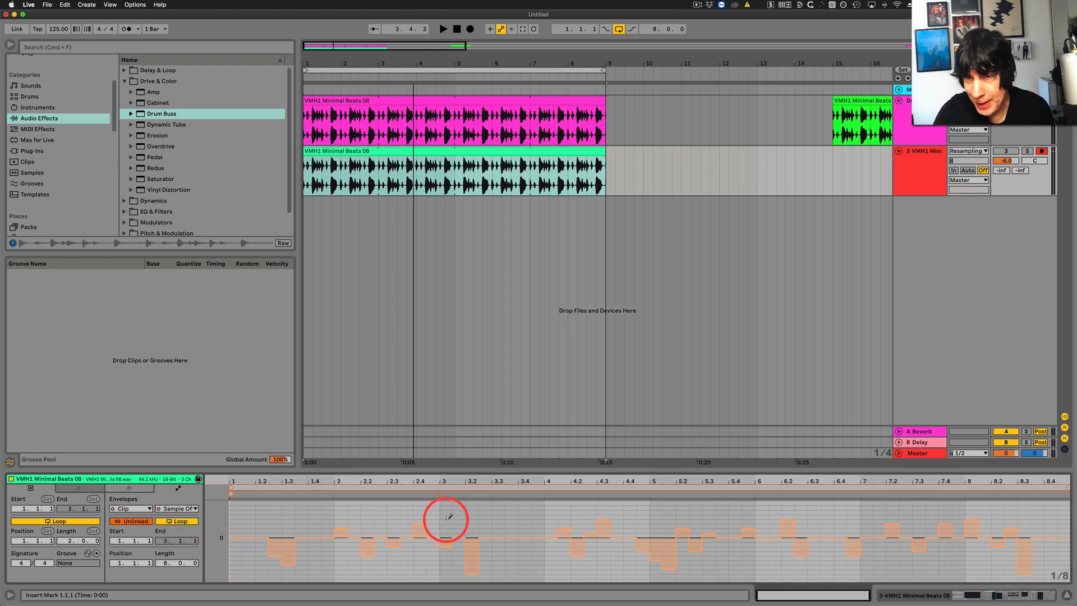
click(522, 173)
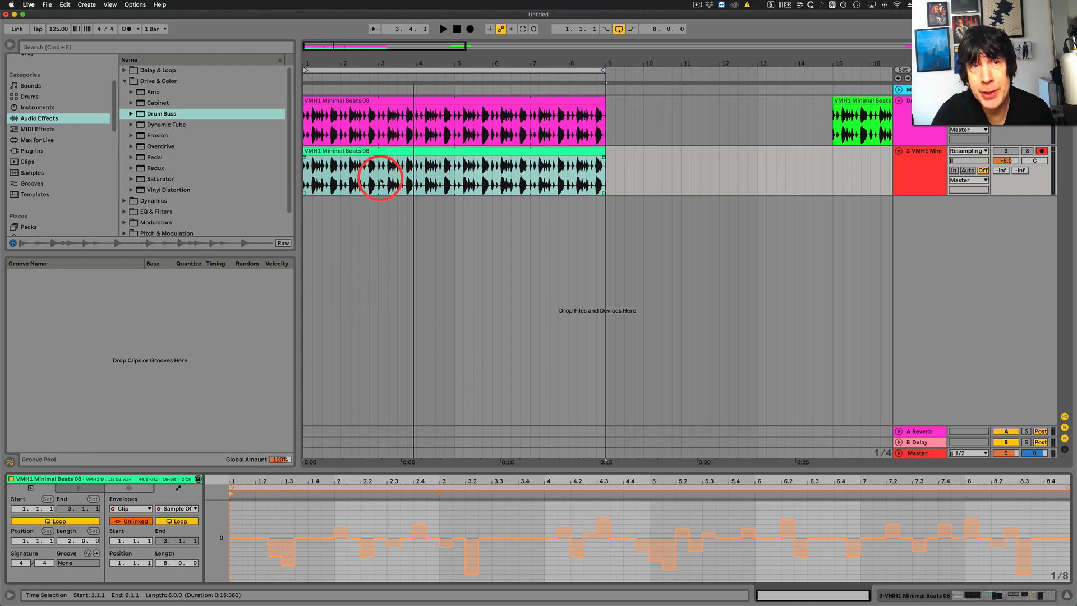
click(406, 152)
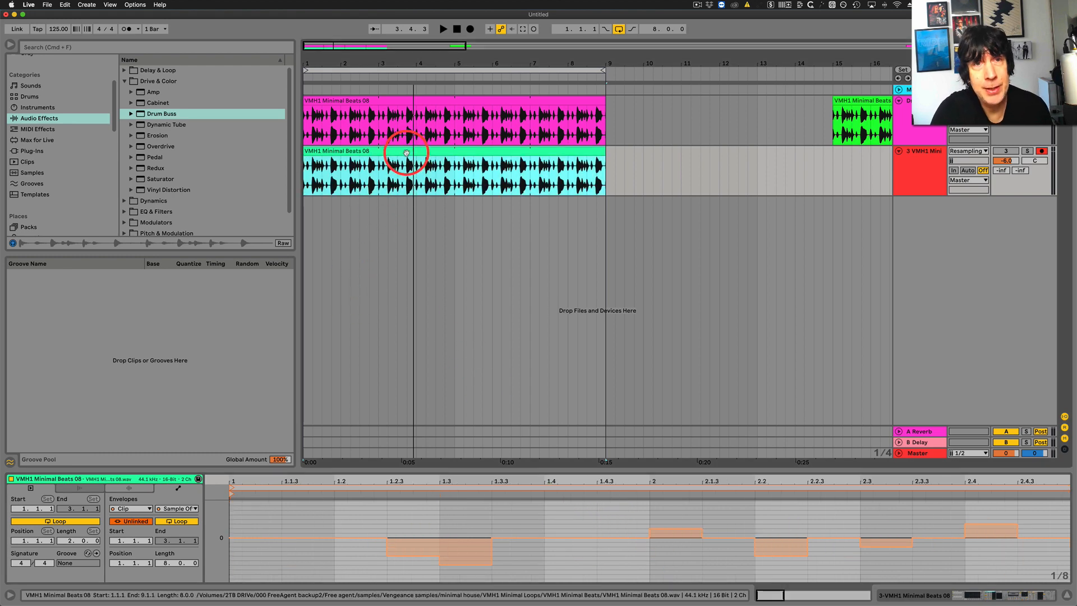